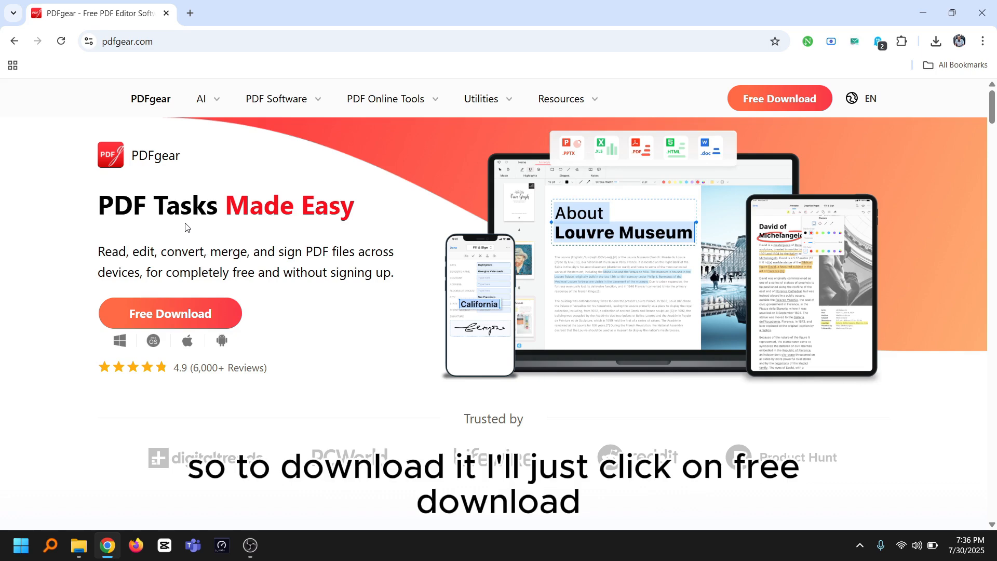
# Start downloading the free PDFgear installer from its website, and launch the PDFgear copy already installed on the desktop.
pyautogui.click(154, 314)
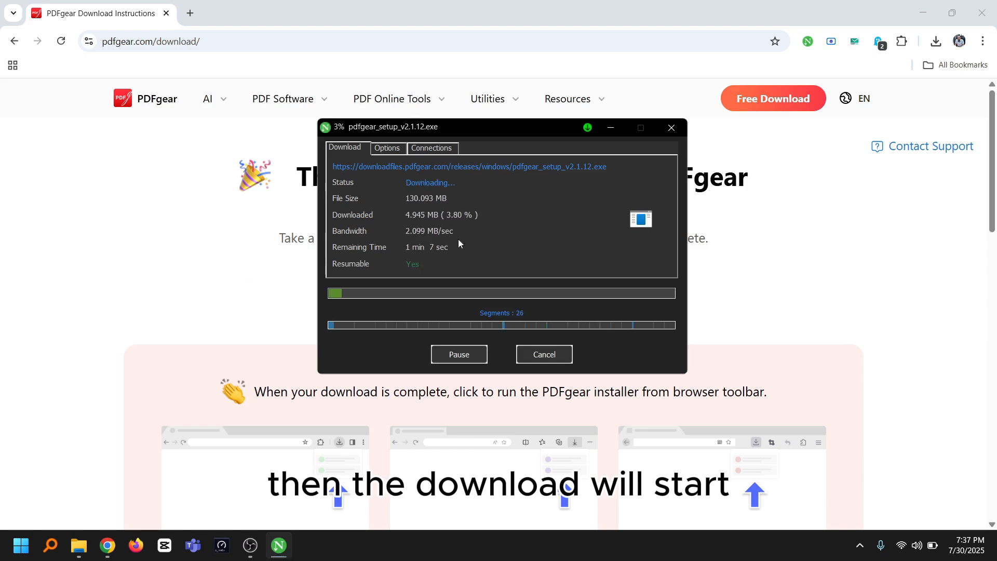
pyautogui.click(918, 15)
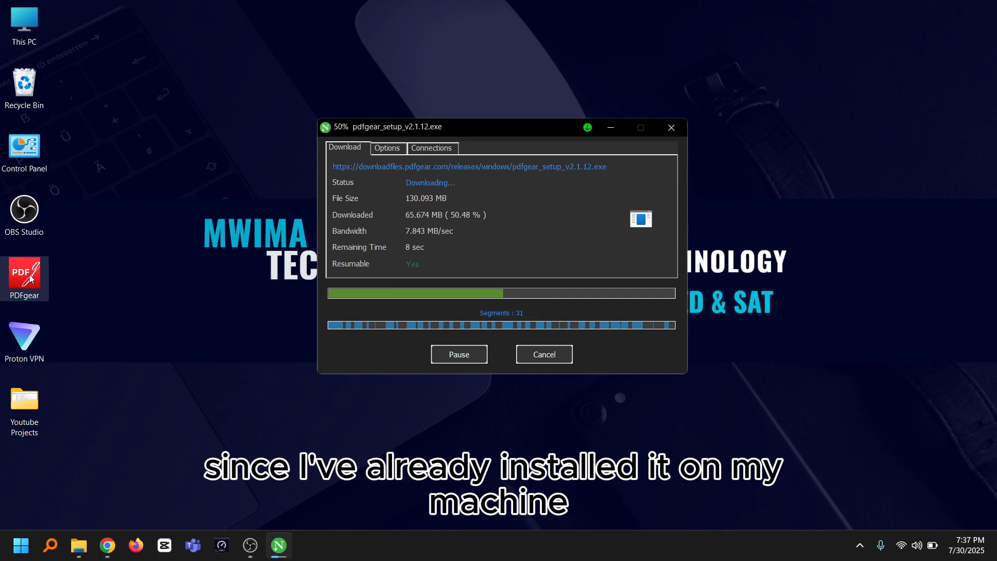
pyautogui.click(610, 127)
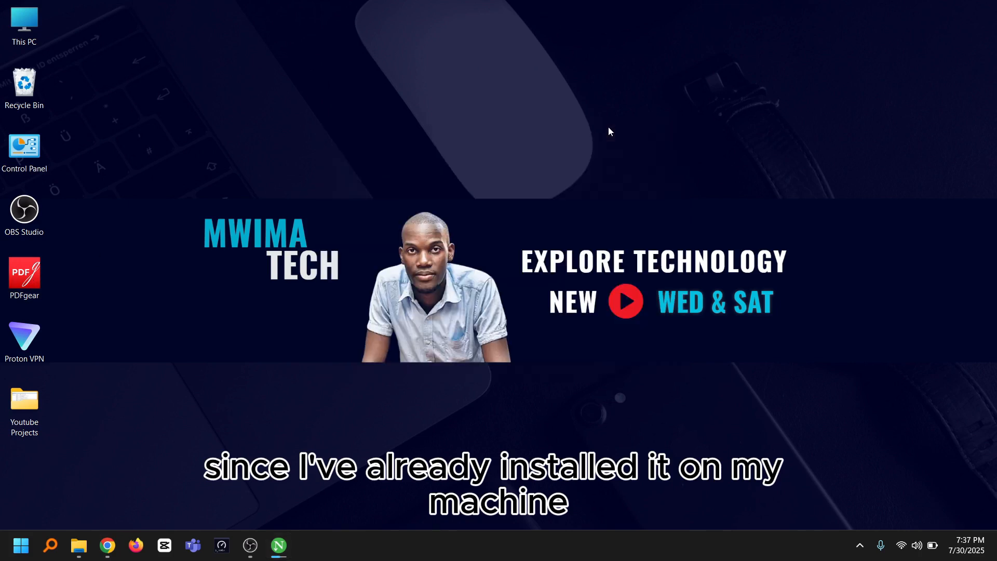
pyautogui.doubleClick(23, 273)
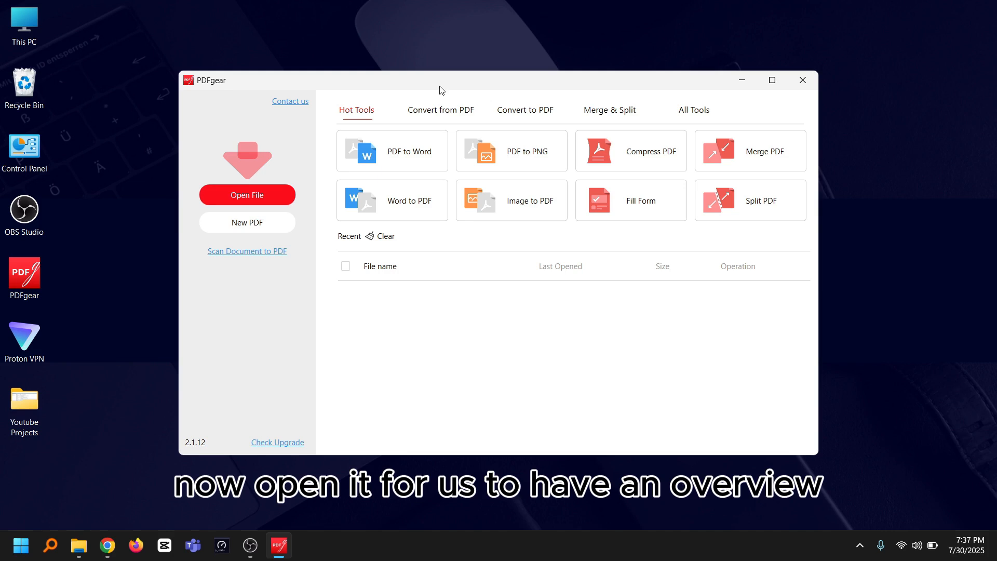
pyautogui.moveTo(440, 90); pyautogui.dragTo(429, 83)
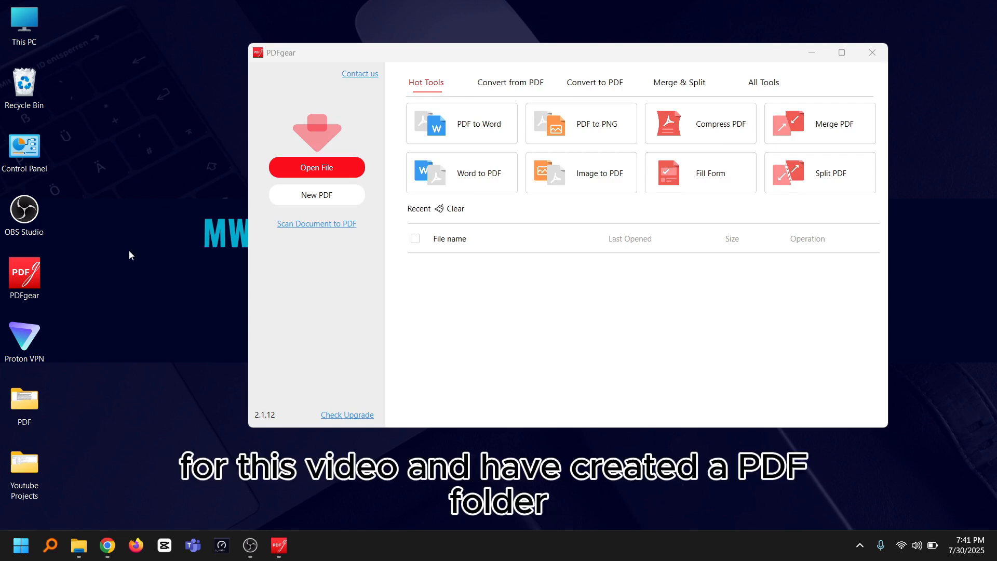
# Open the desktop's PDF folder to check which documents it holds, and return to PDFgear.
pyautogui.click(31, 401)
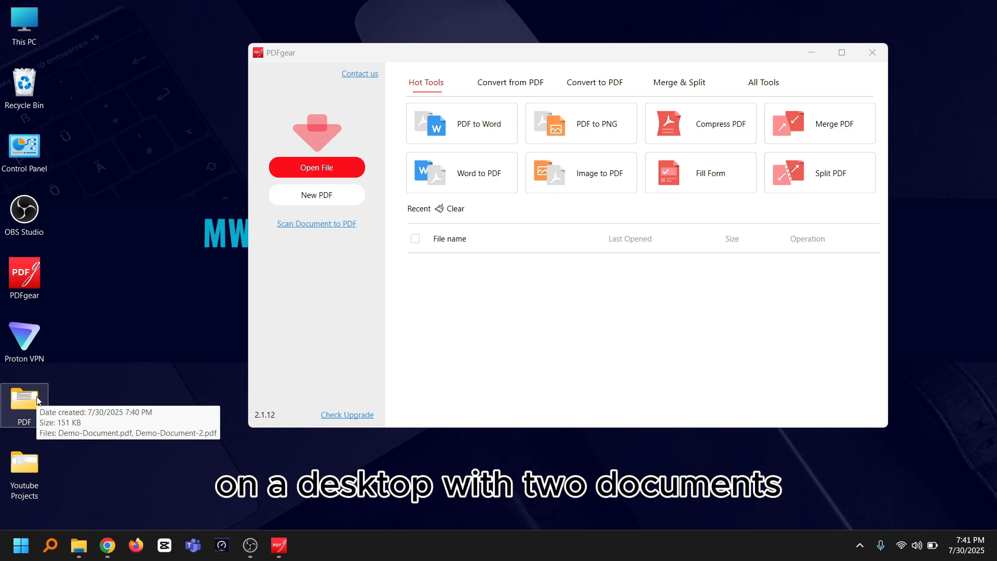
pyautogui.doubleClick(24, 400)
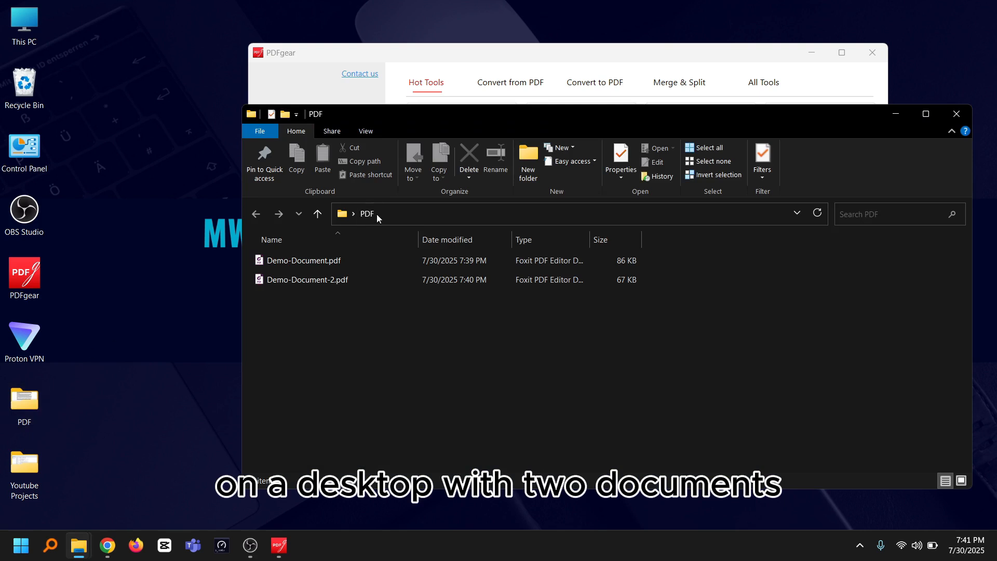
pyautogui.click(565, 48)
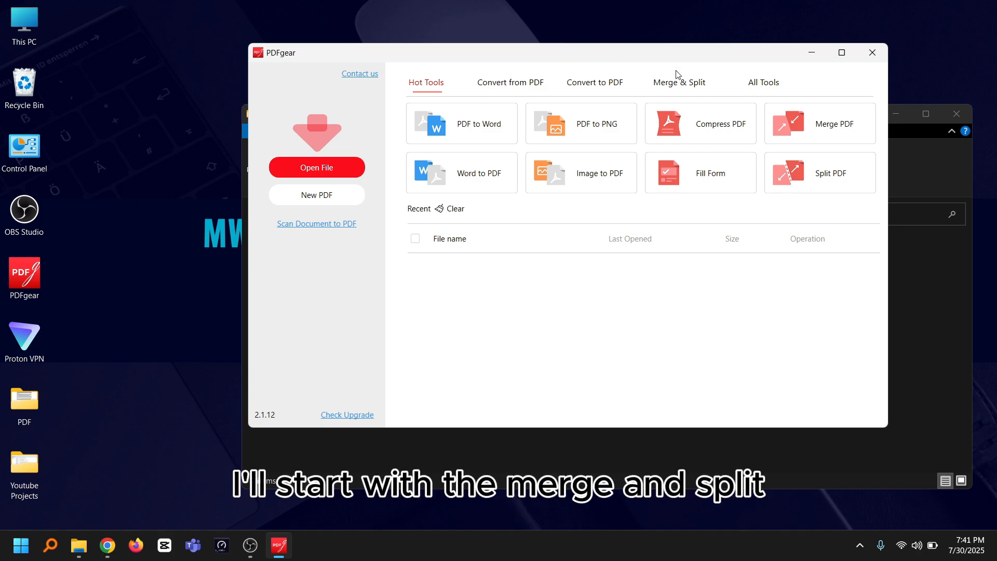
# Load Demo-Document.pdf and Demo-Document-2.pdf from the desktop's PDF folder into the Merge PDF tool.
pyautogui.click(673, 86)
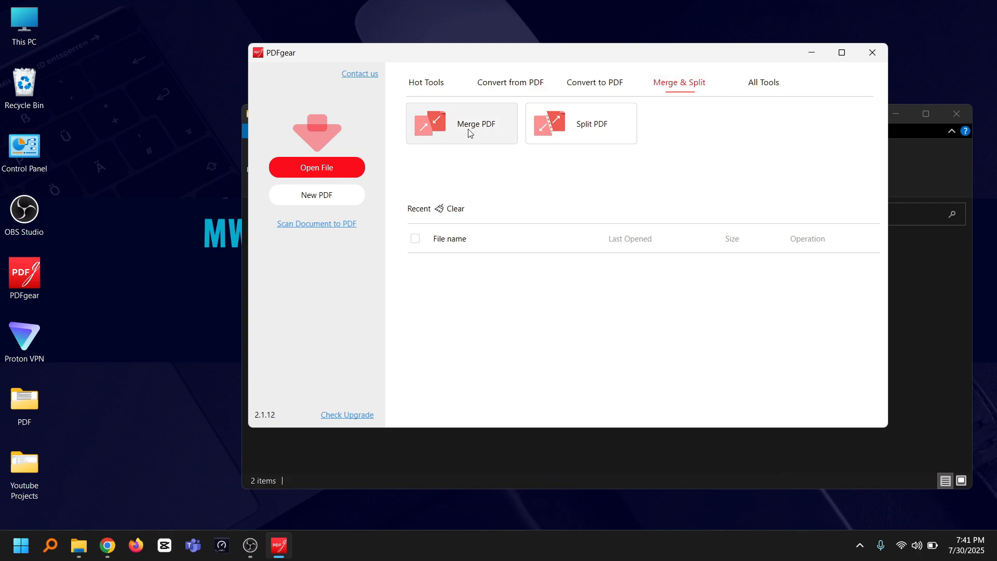
pyautogui.click(470, 134)
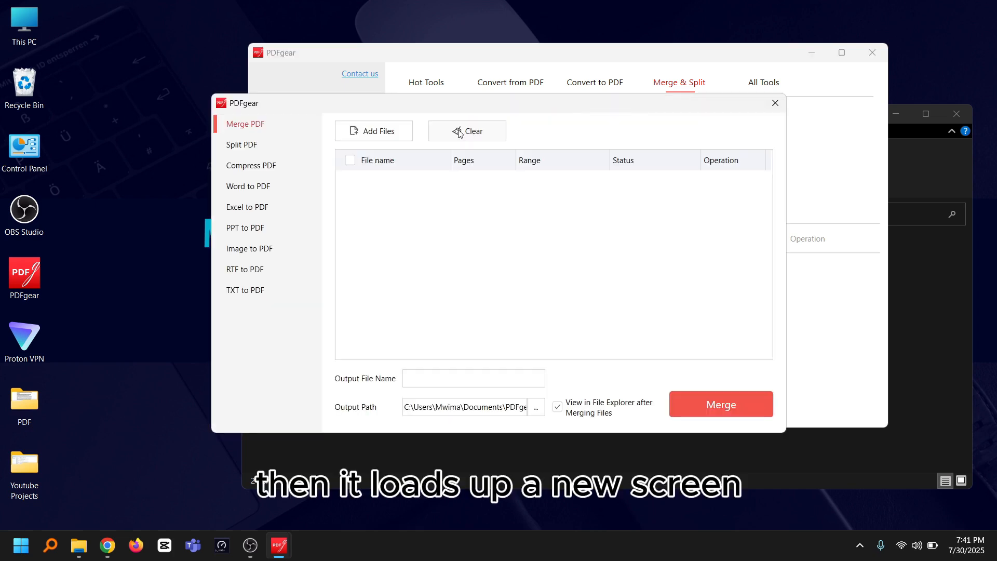
pyautogui.click(367, 135)
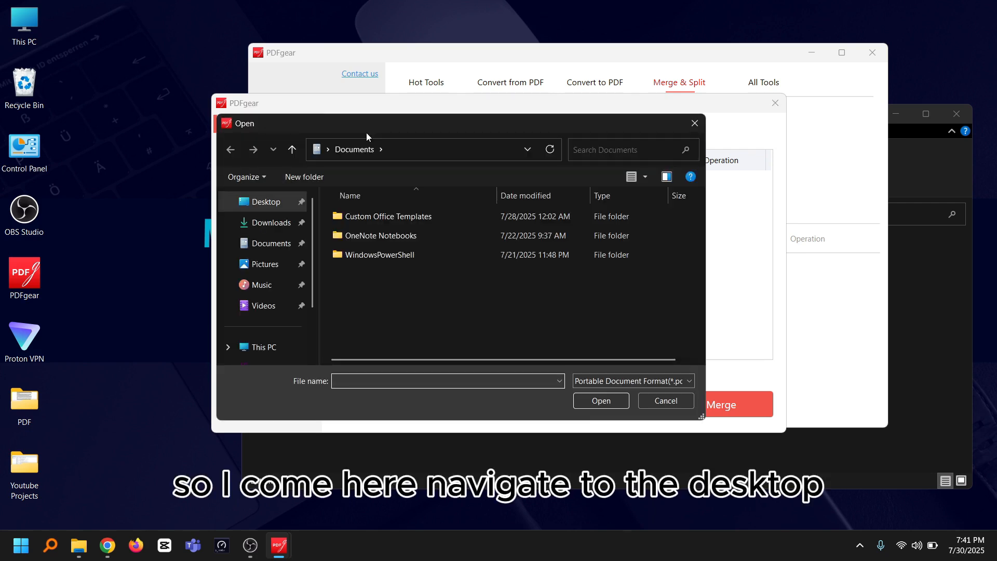
pyautogui.click(269, 204)
pyautogui.click(351, 215)
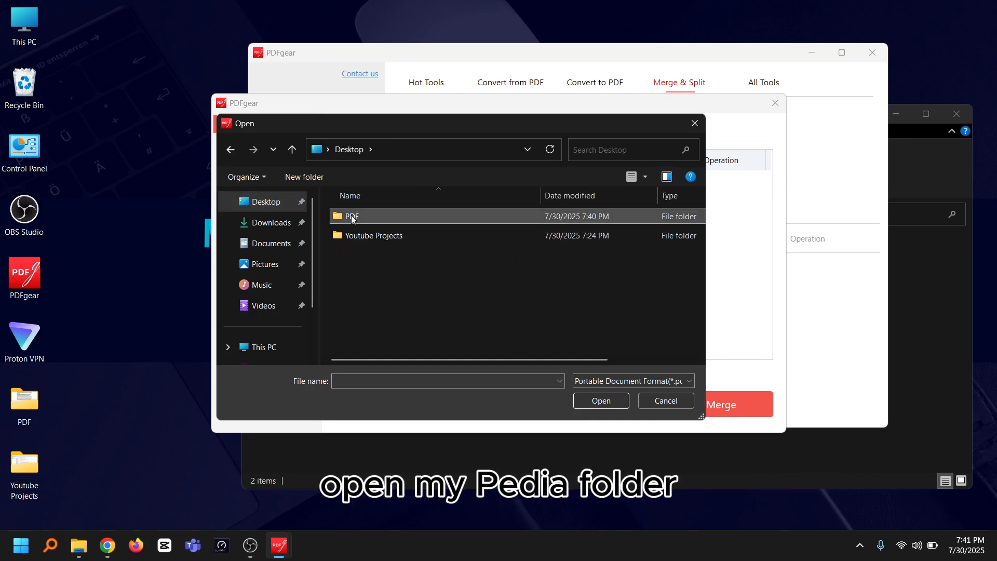
pyautogui.doubleClick(351, 216)
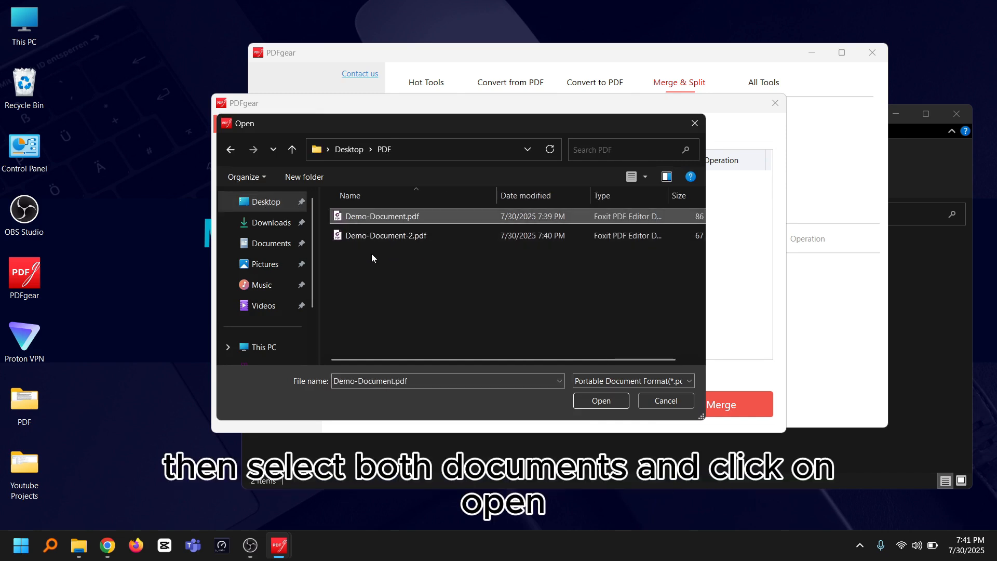
pyautogui.moveTo(372, 254); pyautogui.dragTo(360, 211)
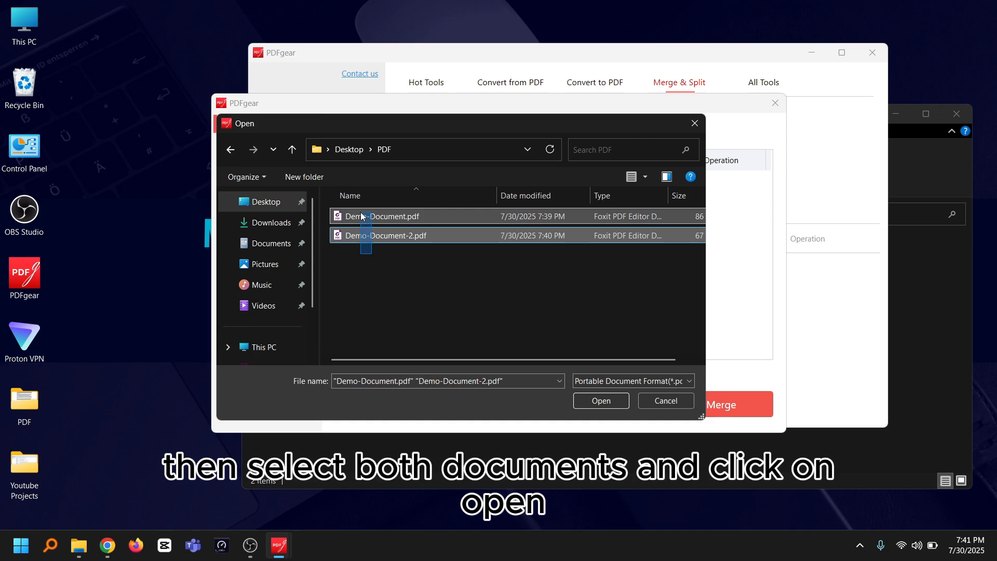
pyautogui.click(588, 400)
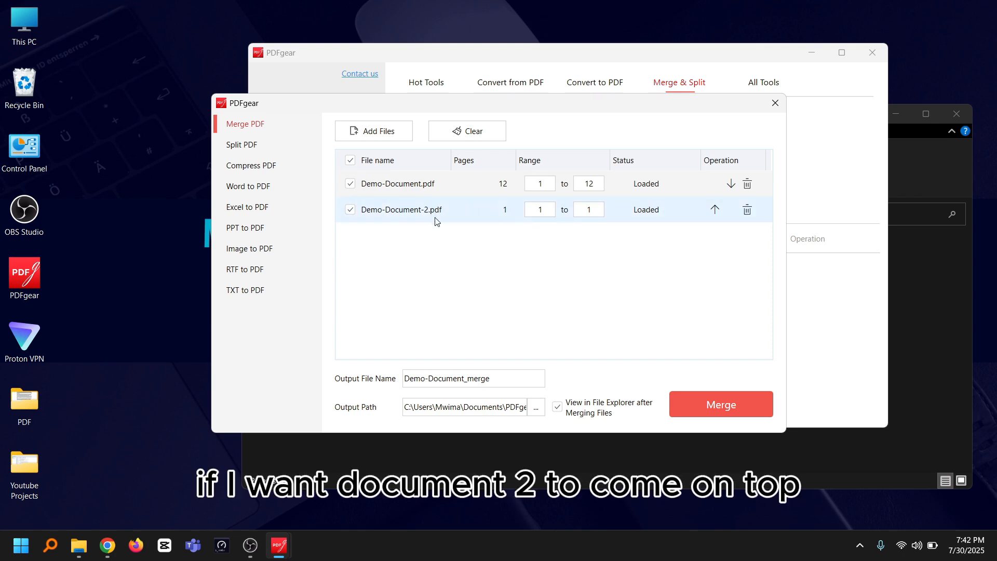
# Move Demo-Document-2.pdf ahead of Demo-Document.pdf and merge both into Demo-Document_merge, with the Desktop as output path.
pyautogui.click(715, 210)
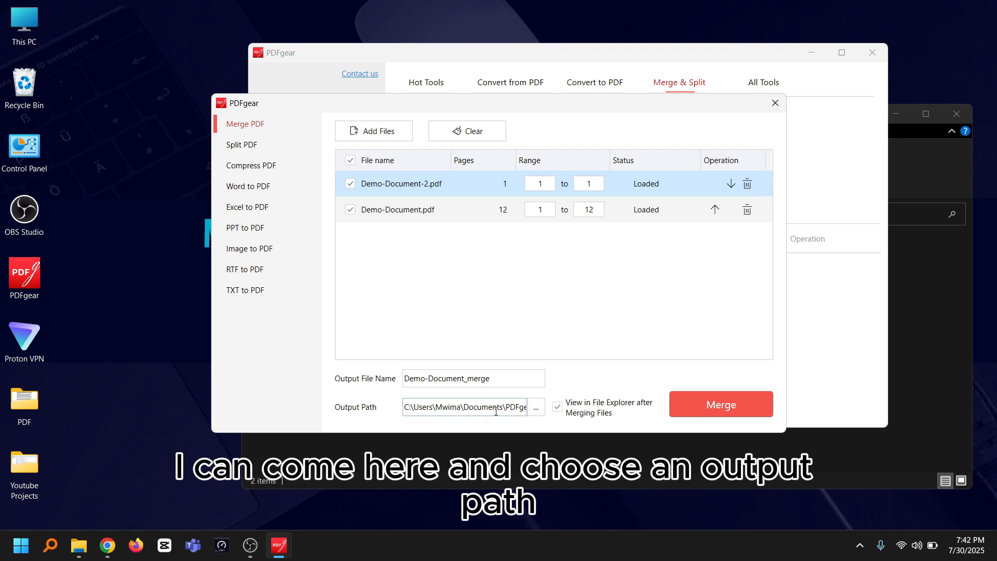
pyautogui.click(539, 409)
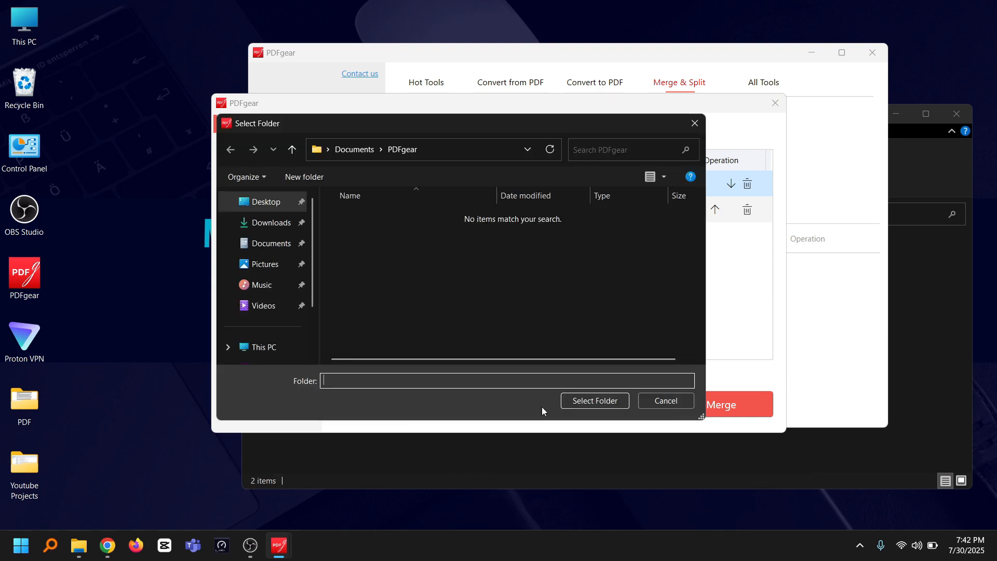
pyautogui.click(249, 207)
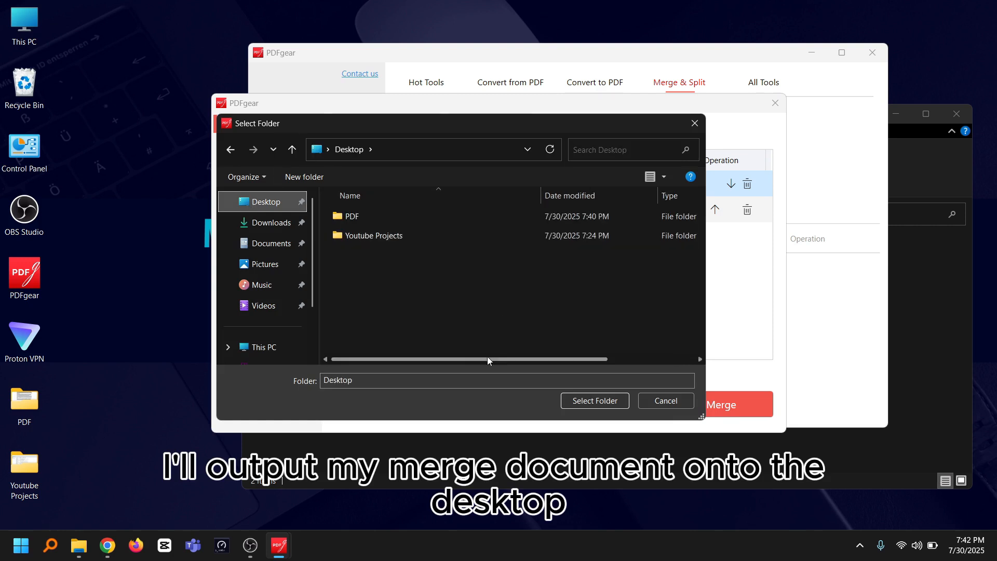
pyautogui.click(595, 404)
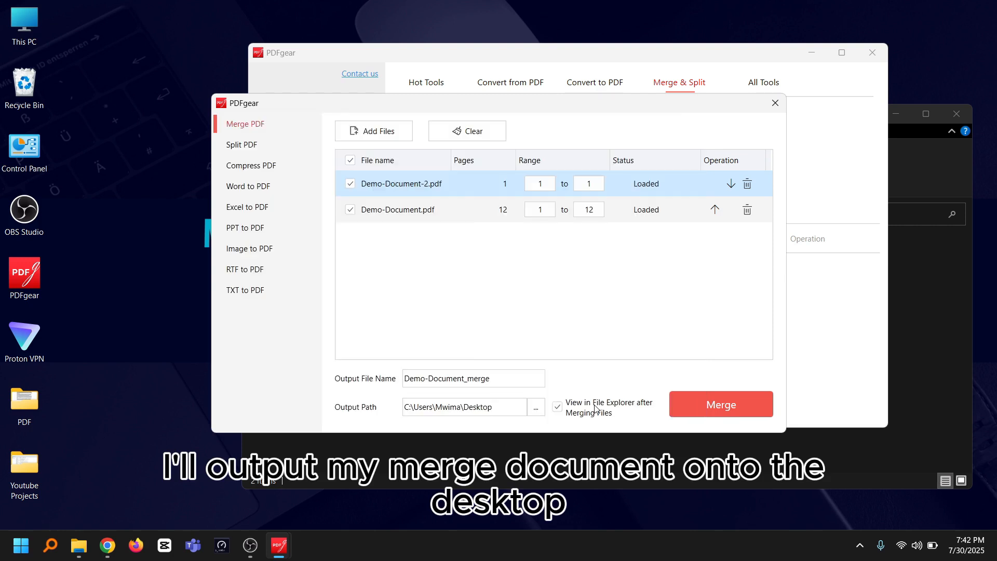
pyautogui.click(514, 381)
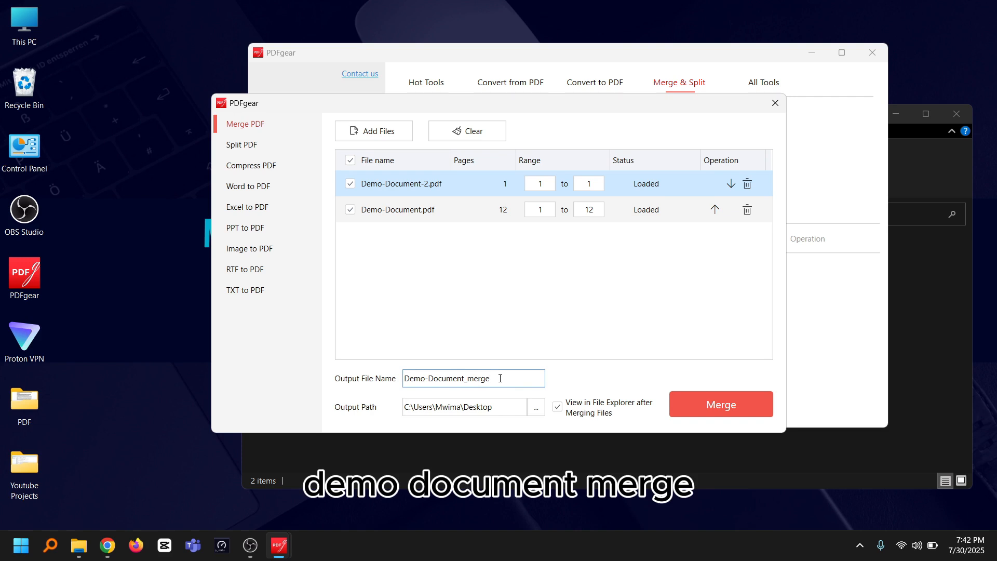
pyautogui.click(688, 401)
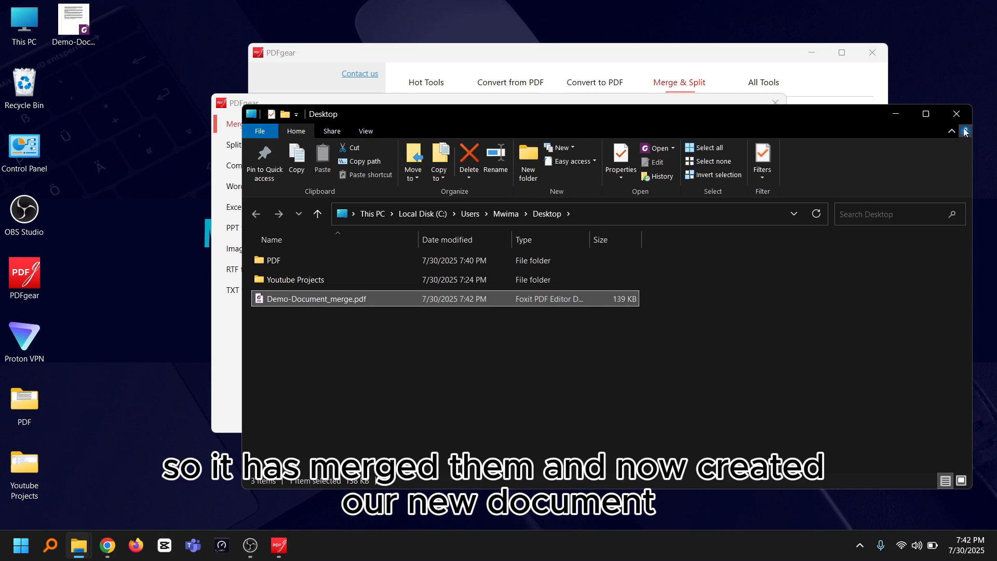
# Load Demo-Document_merge.pdf from the Desktop into PDFgear's Split PDF tool.
pyautogui.click(475, 59)
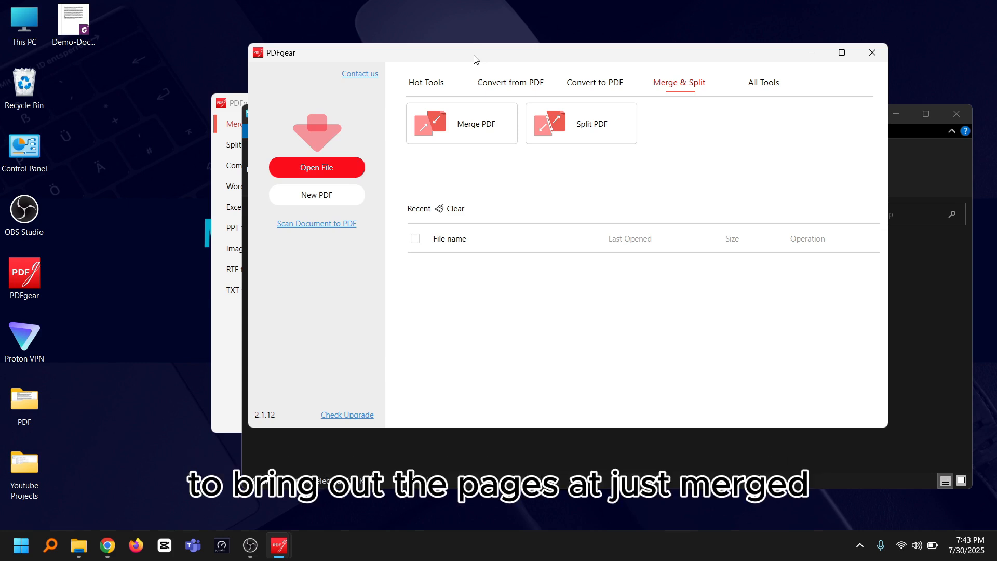
pyautogui.click(607, 121)
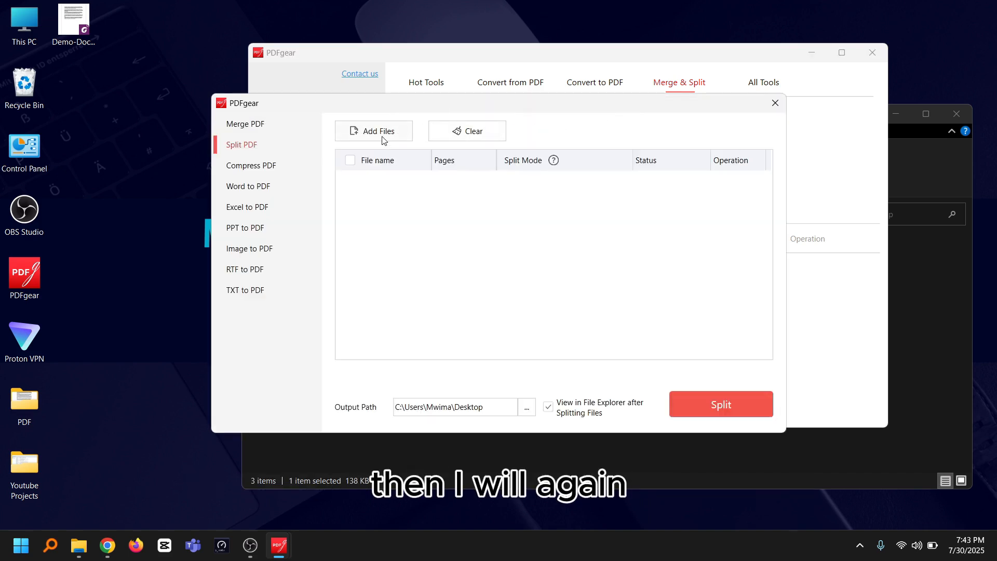
pyautogui.click(382, 139)
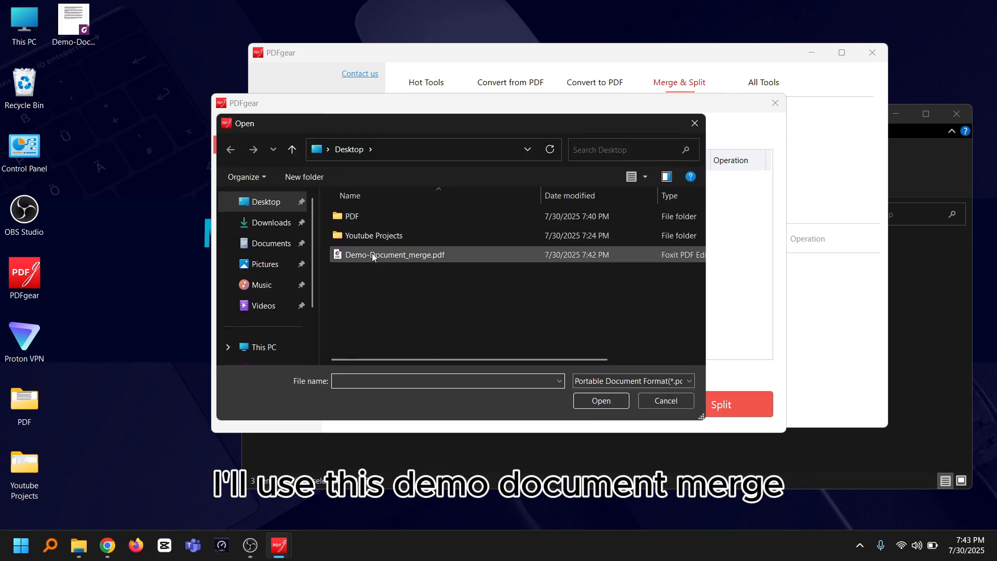
pyautogui.click(372, 250)
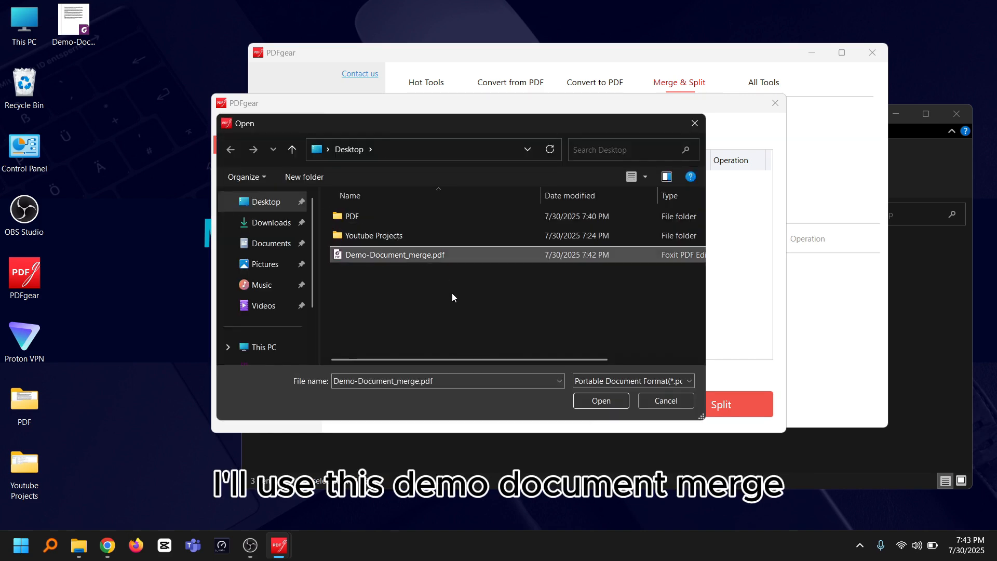
pyautogui.click(590, 400)
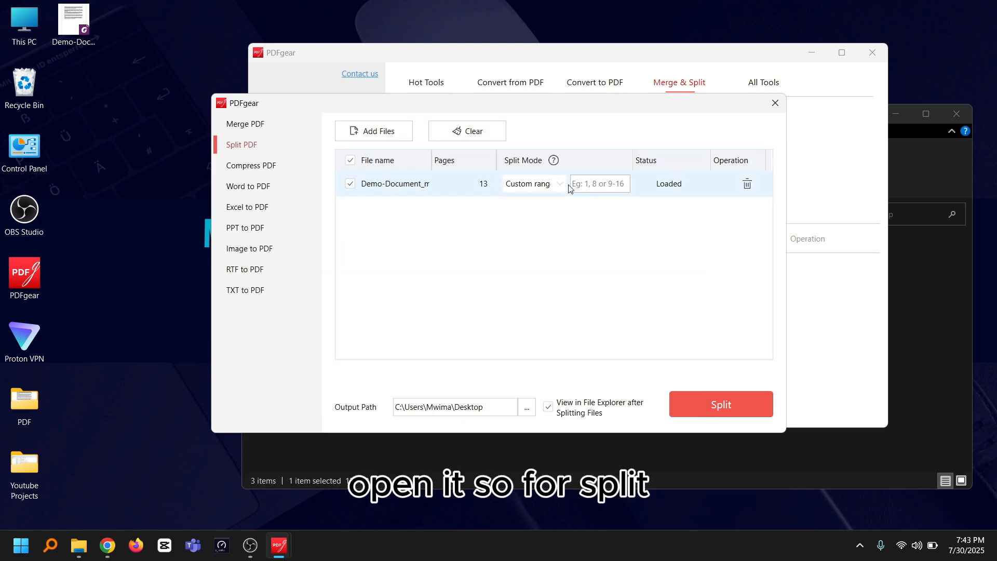
# Split the merged document using the Custom range mode with pages 1-2.
pyautogui.click(558, 184)
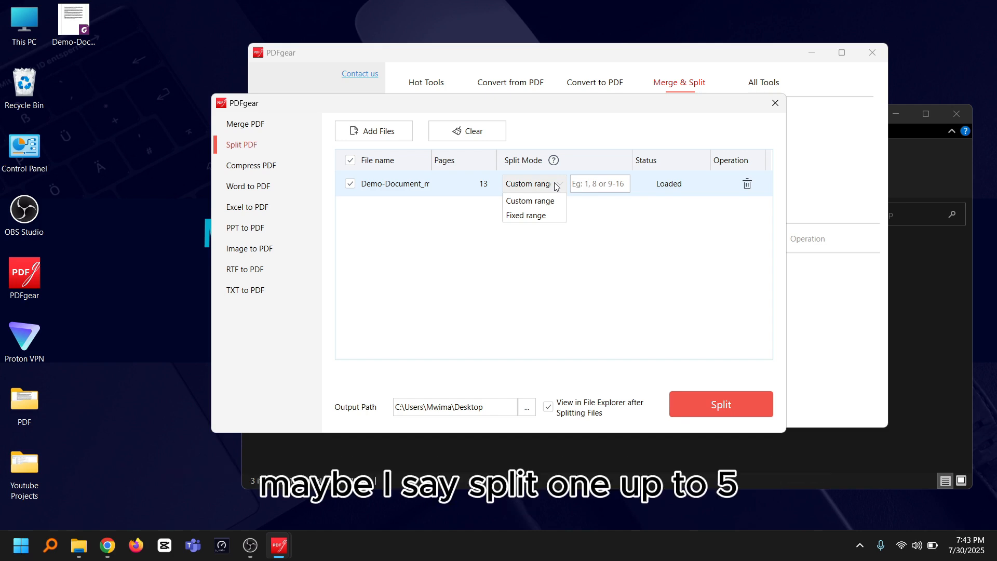
pyautogui.click(601, 183)
pyautogui.click(542, 185)
pyautogui.click(530, 201)
pyautogui.click(585, 185)
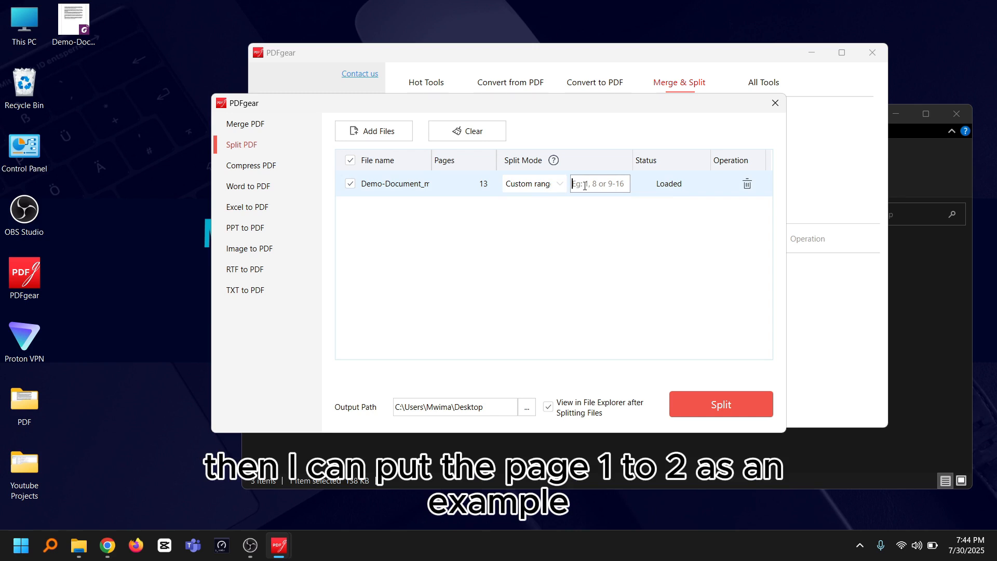
pyautogui.write('1-2')
pyautogui.click(707, 398)
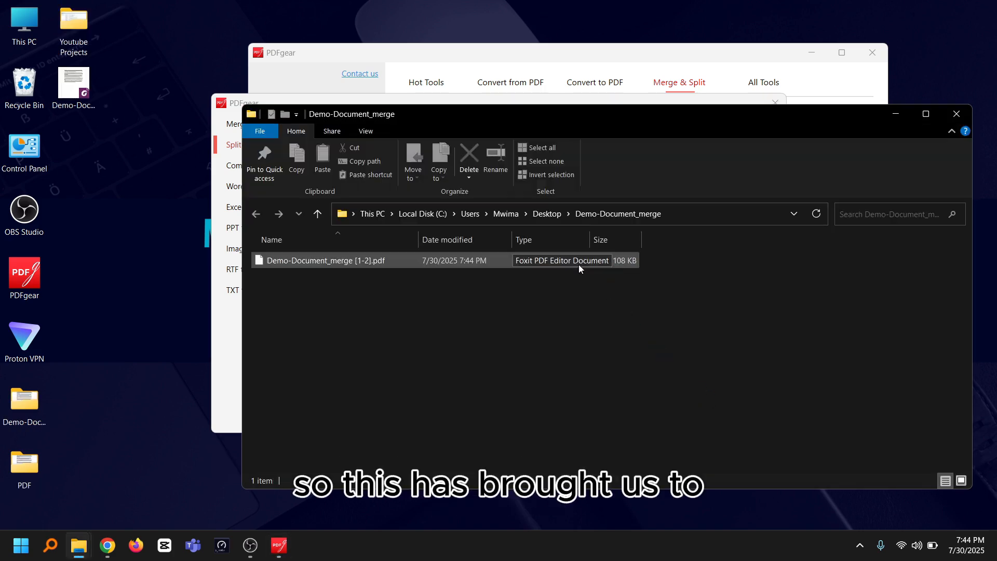
# Open Demo-Document_merge [1-2].pdf in Foxit PDF Editor and look through its pages.
pyautogui.doubleClick(430, 261)
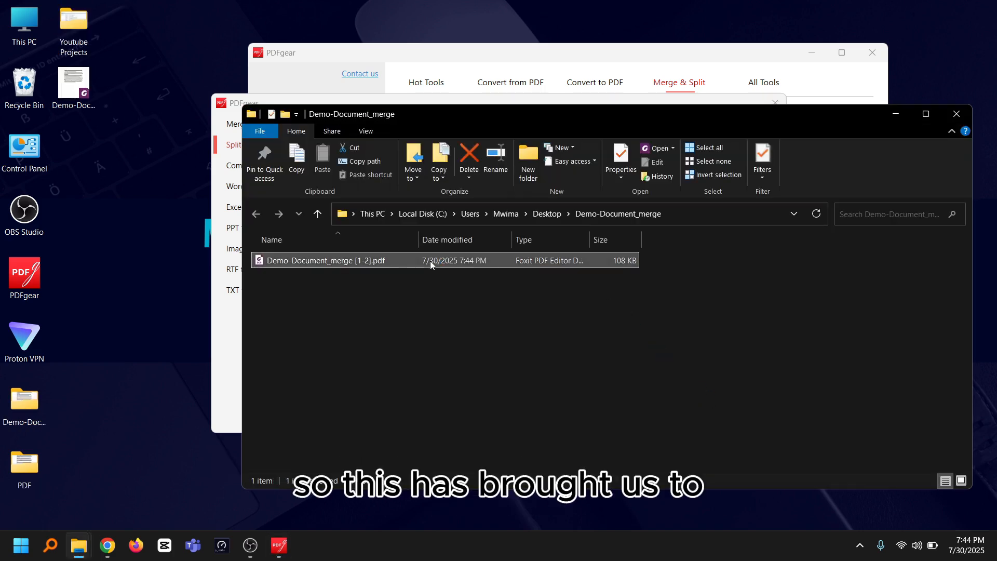
pyautogui.scroll(-10, 431, 262)
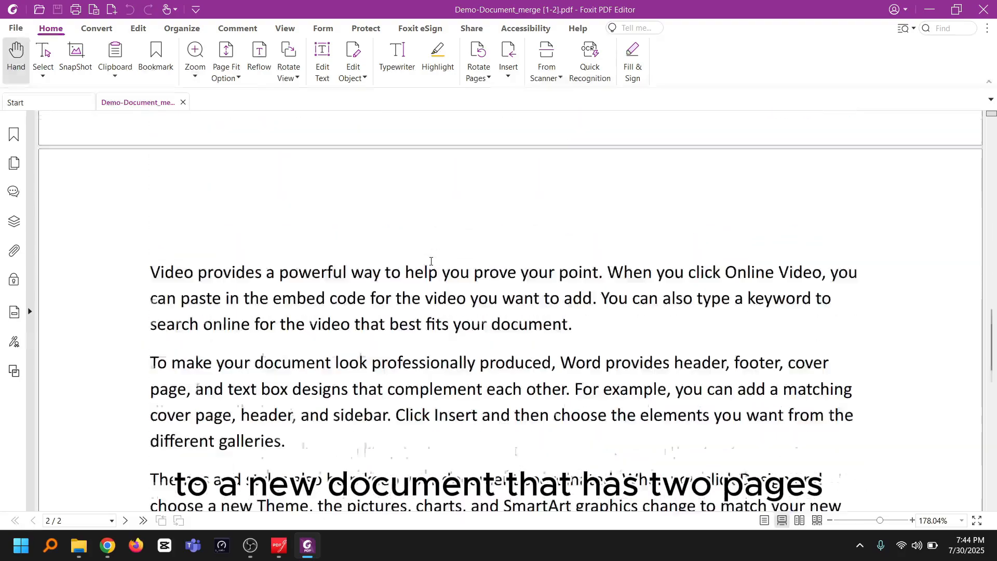
pyautogui.scroll(-5, 498, 311)
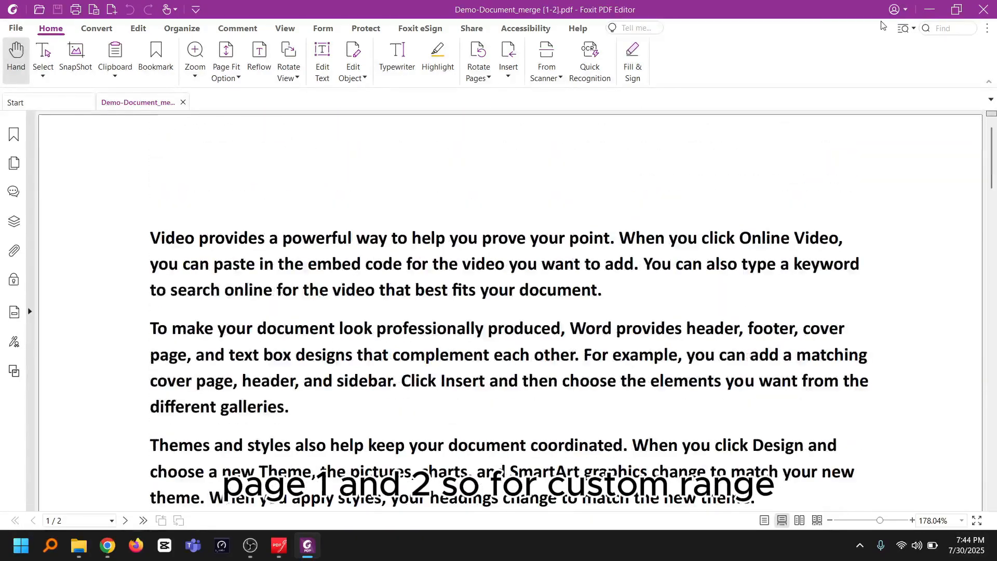
pyautogui.click(923, 10)
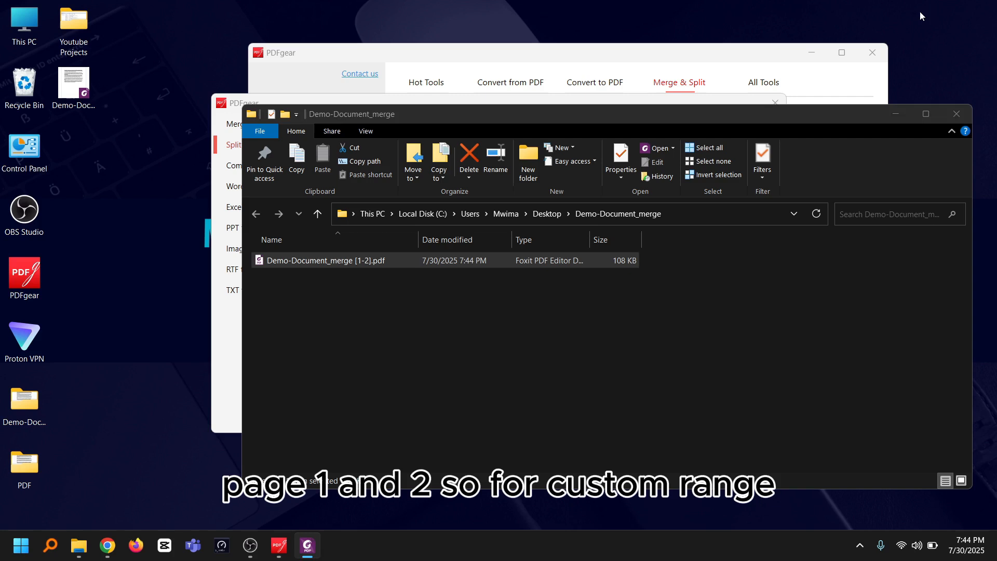
# Split the merged document using the Fixed range mode with 3 pages per file, and select Demo-Document_merge [1-3].pdf in the output folder.
pyautogui.click(639, 59)
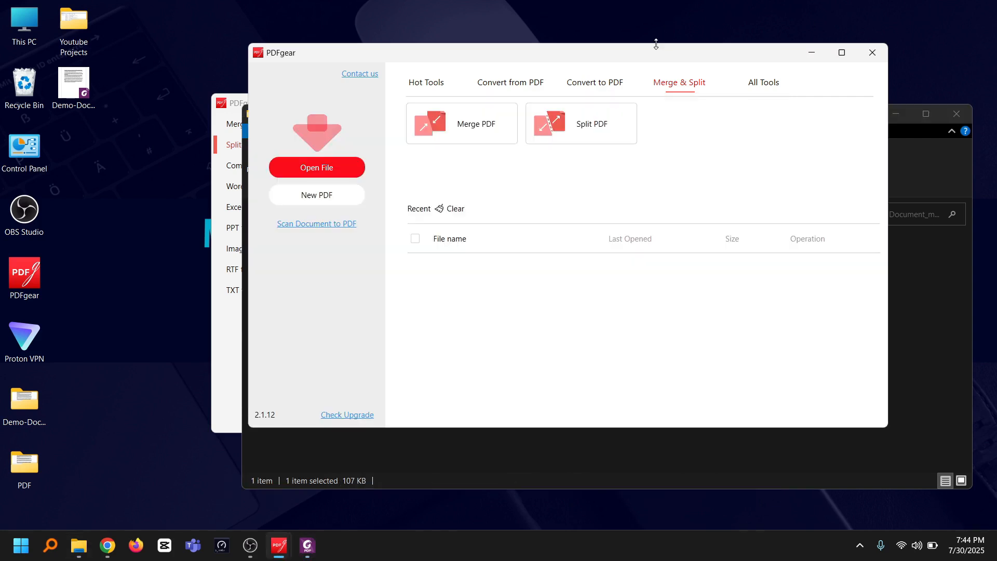
pyautogui.click(591, 124)
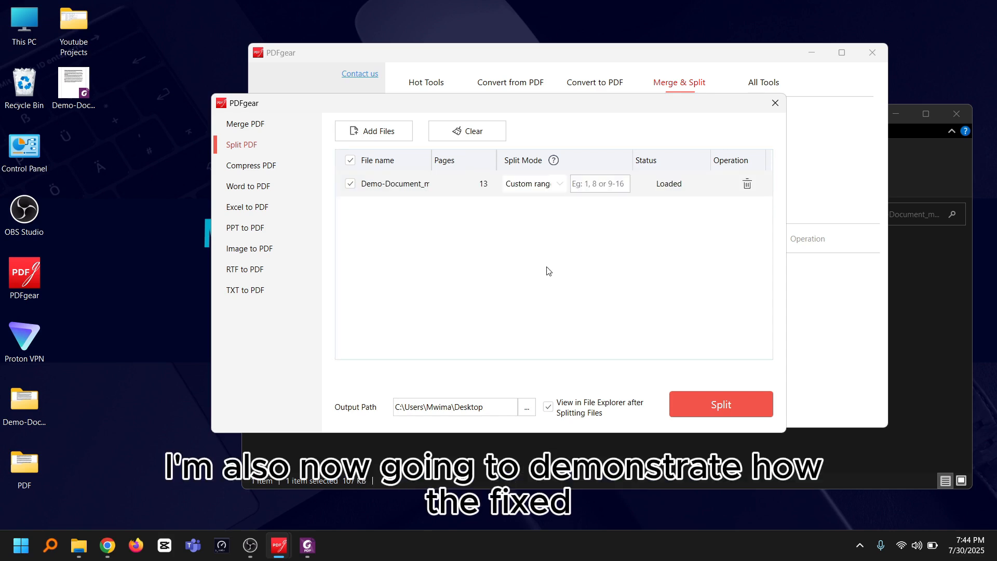
pyautogui.click(531, 185)
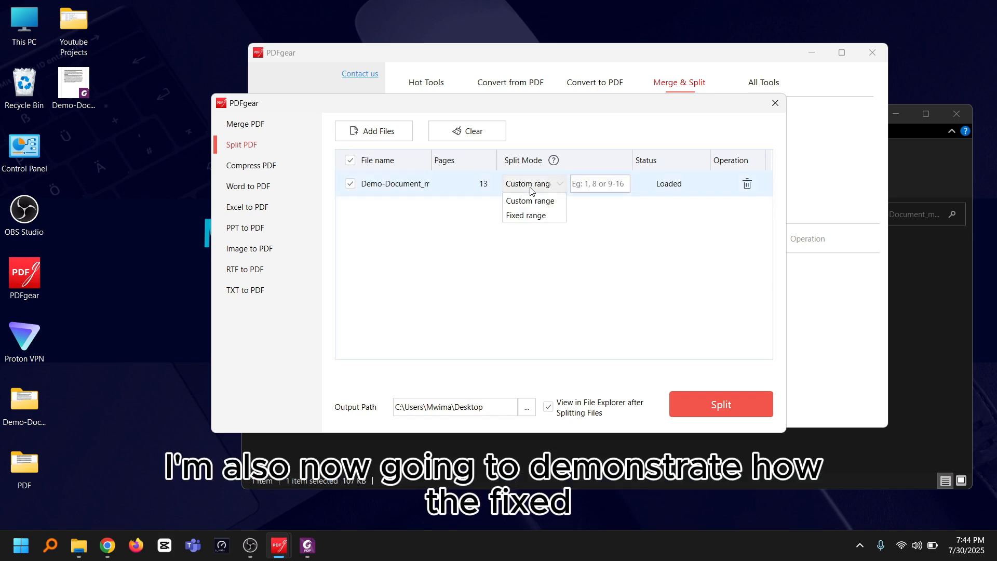
pyautogui.click(531, 217)
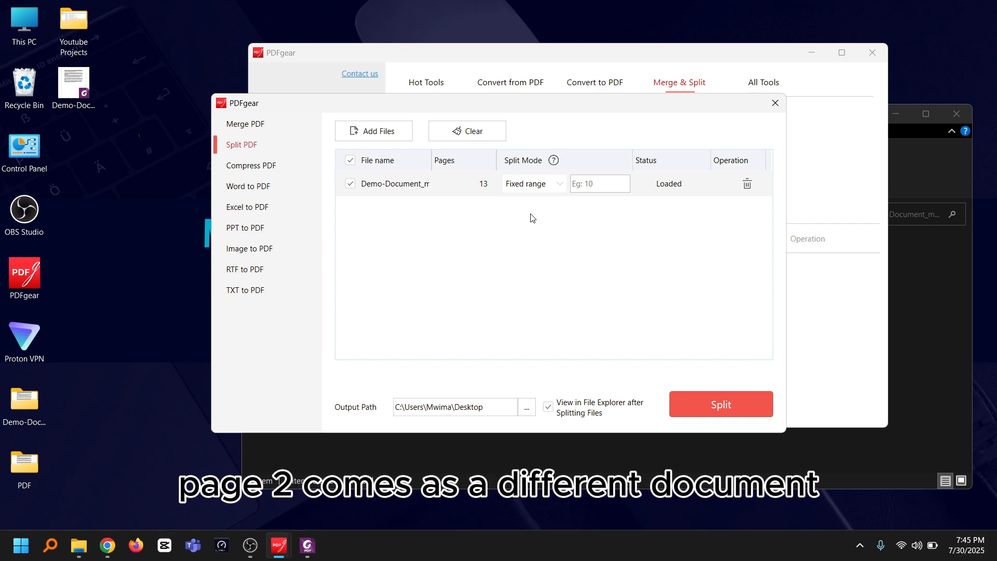
pyautogui.click(596, 185)
pyautogui.write('3')
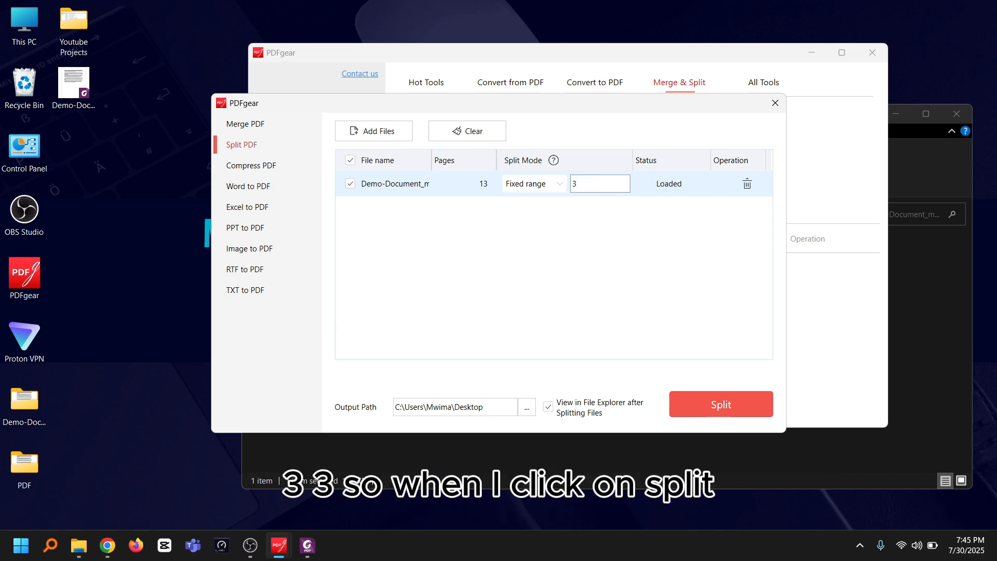
pyautogui.click(726, 407)
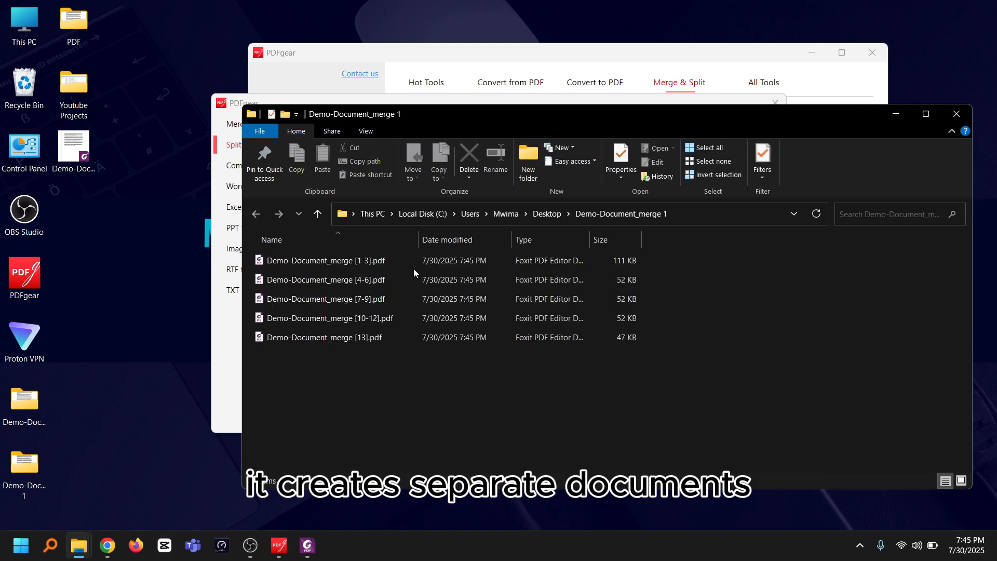
pyautogui.click(354, 262)
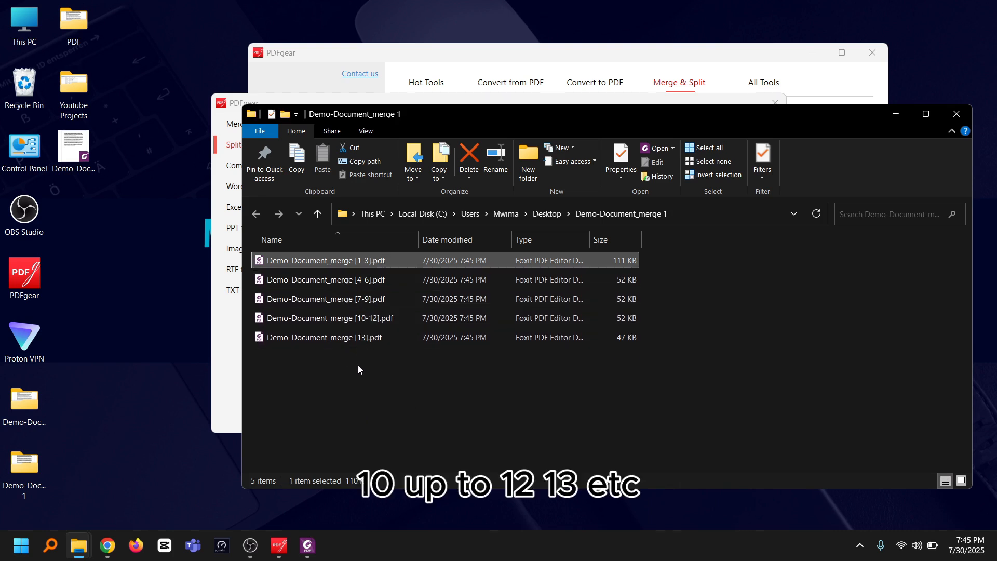
# Load Demo-Document_merge.pdf from the Desktop into PDFgear's Compress PDF tool.
pyautogui.click(539, 61)
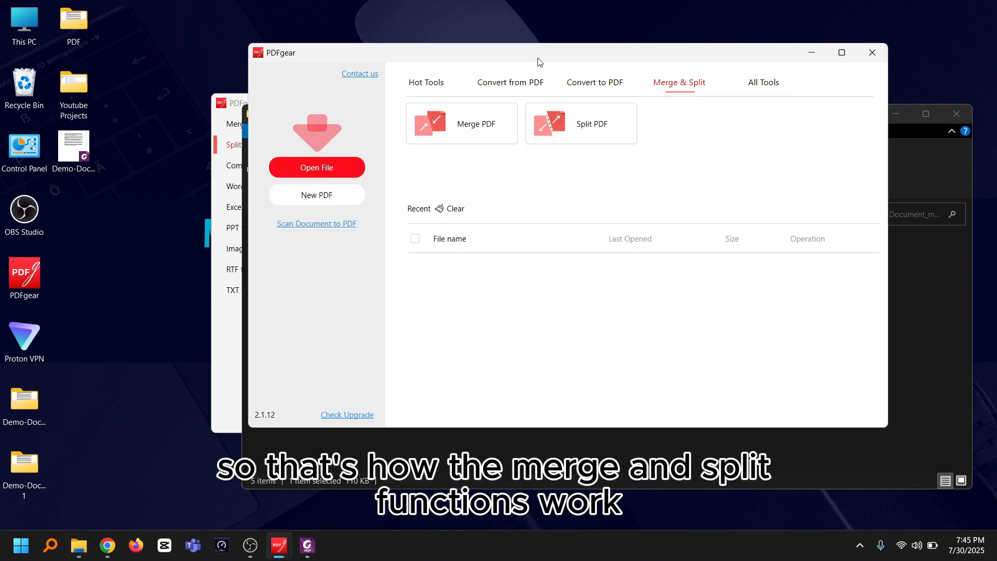
pyautogui.click(595, 82)
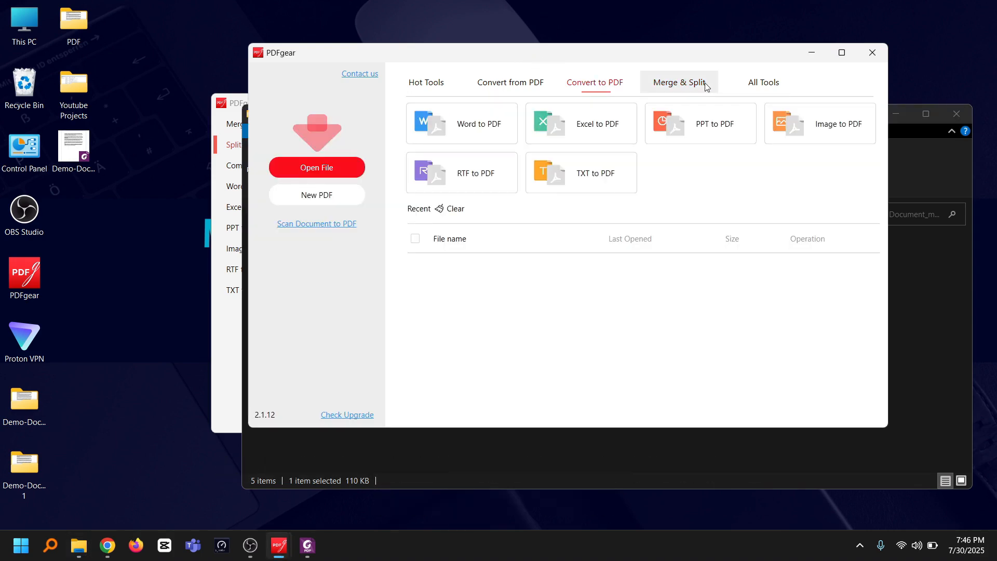
pyautogui.click(749, 85)
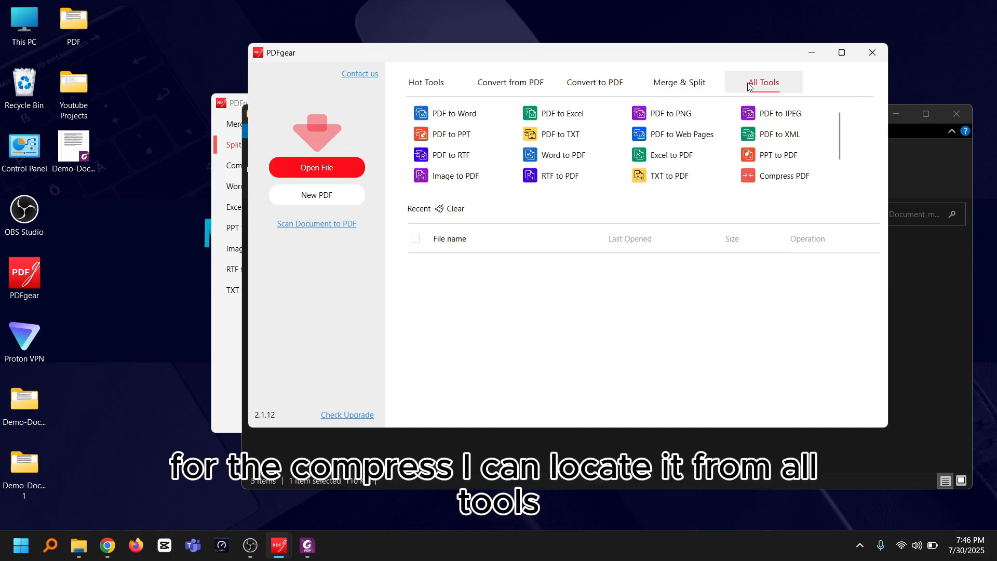
pyautogui.click(419, 86)
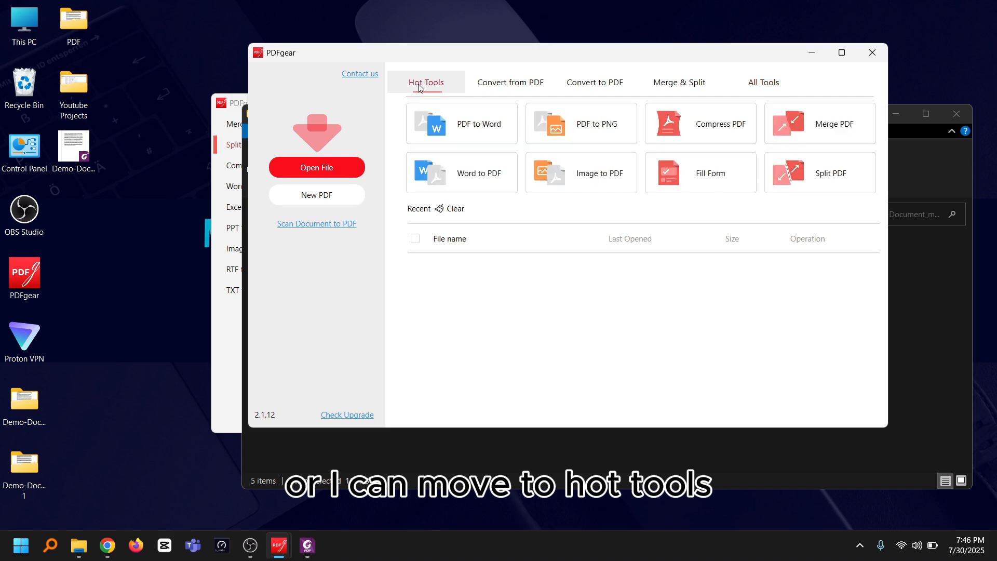
pyautogui.click(718, 130)
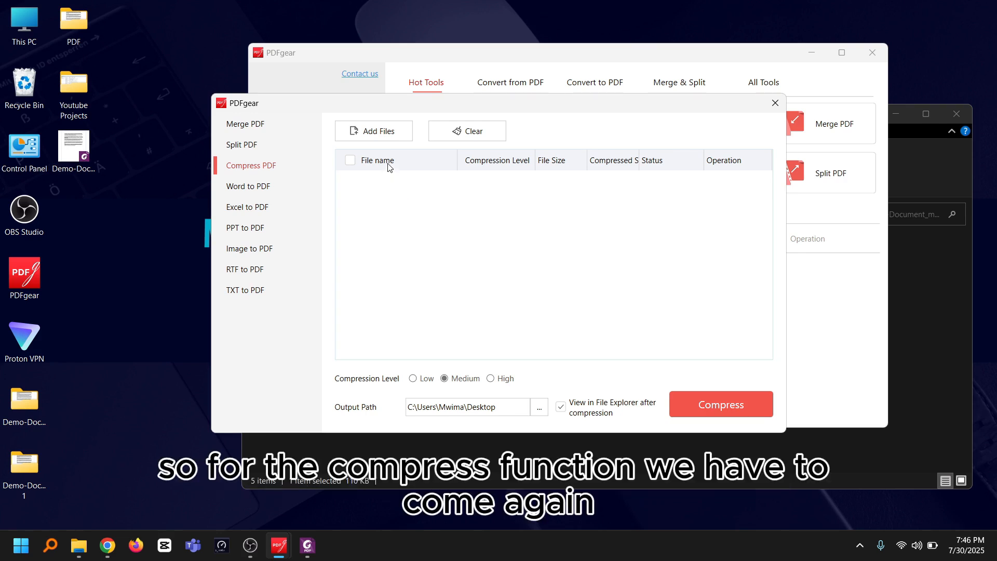
pyautogui.click(377, 137)
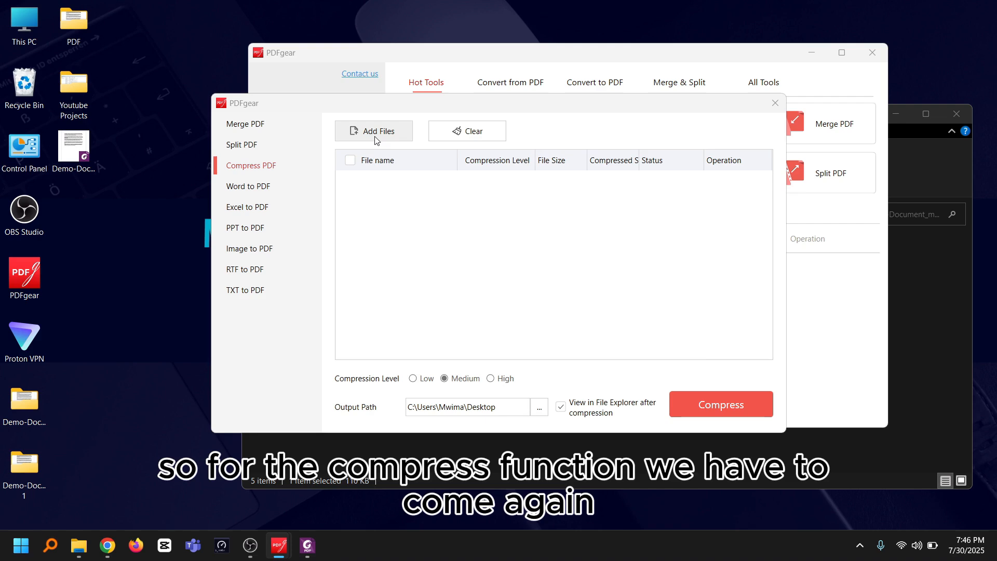
pyautogui.click(380, 292)
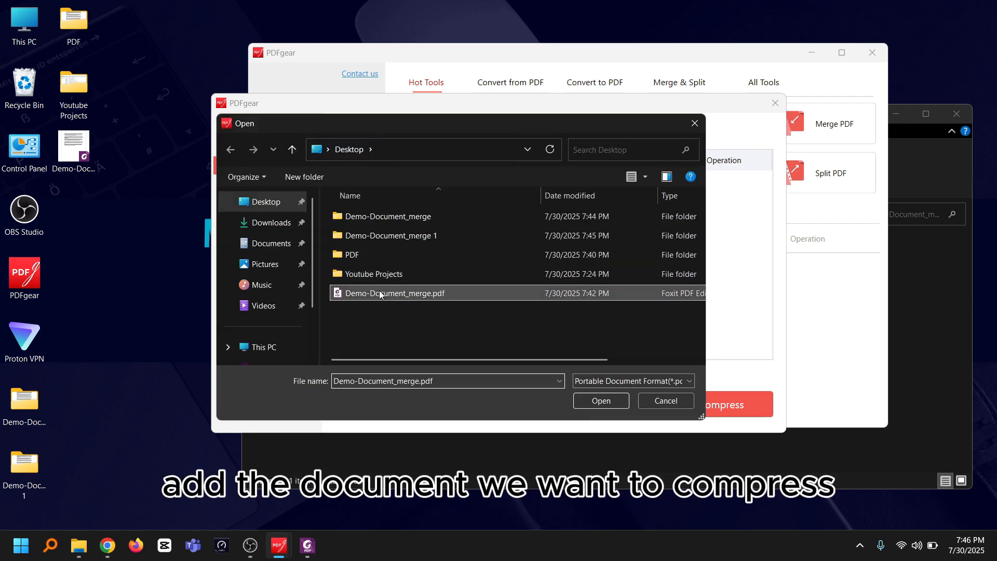
pyautogui.click(592, 400)
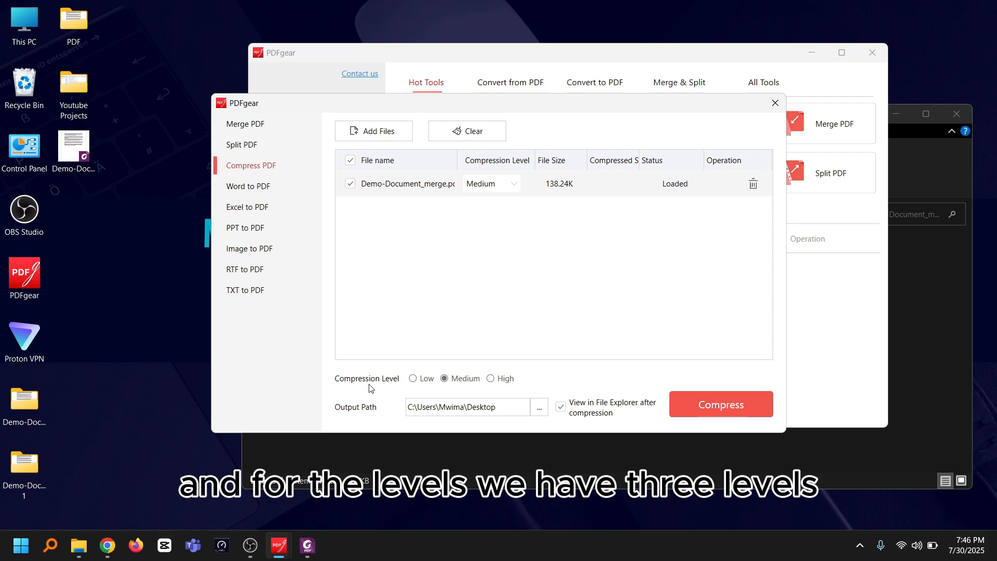
# Try the Low and High compression levels, compress the merged document at Medium level, and close the tool window.
pyautogui.click(414, 378)
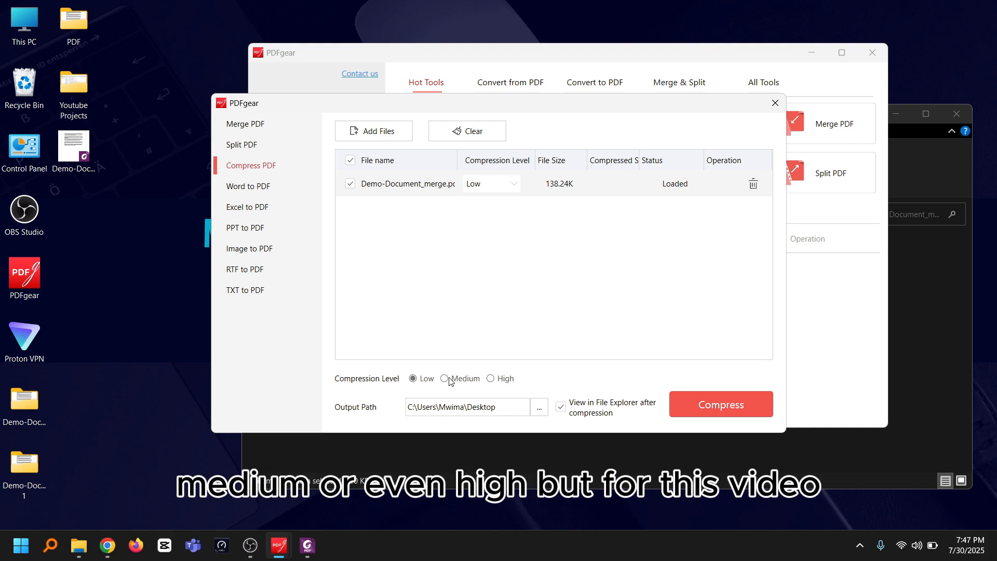
pyautogui.click(491, 380)
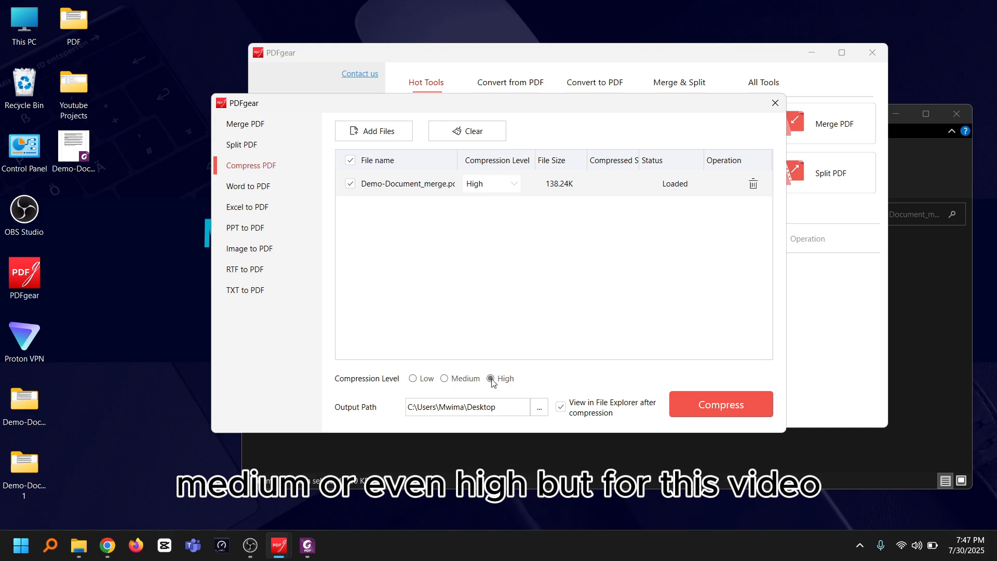
pyautogui.click(445, 379)
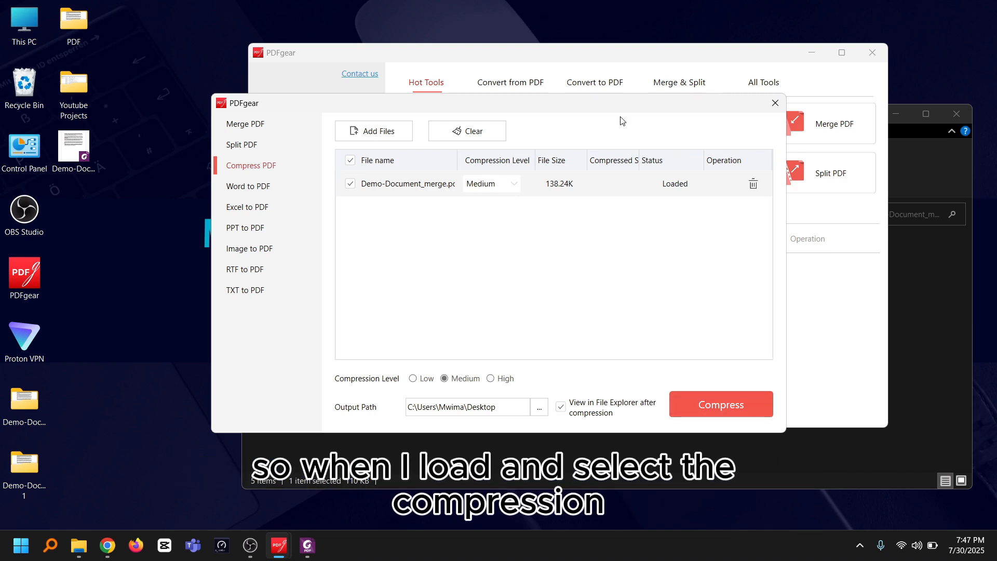
pyautogui.click(722, 407)
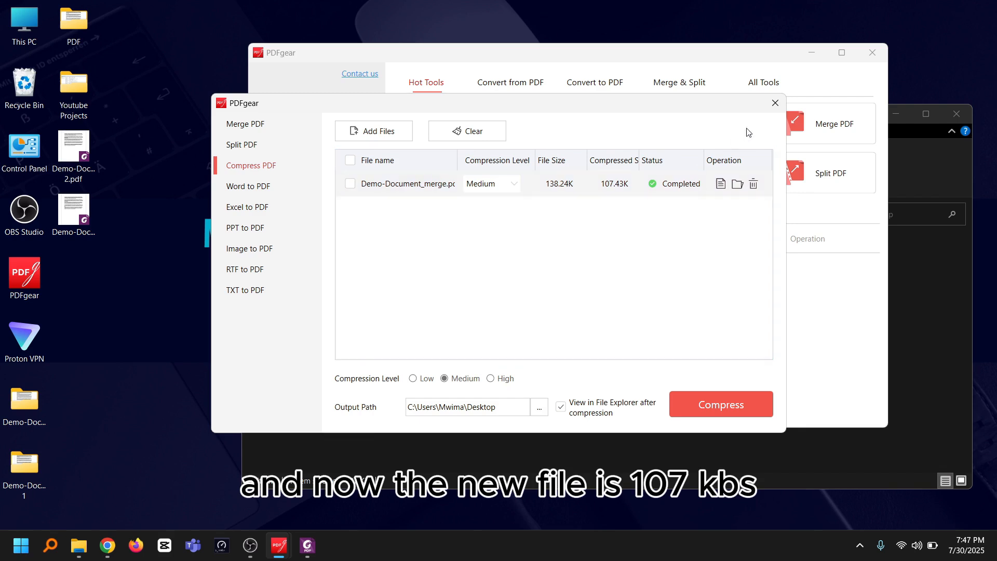
pyautogui.click(771, 110)
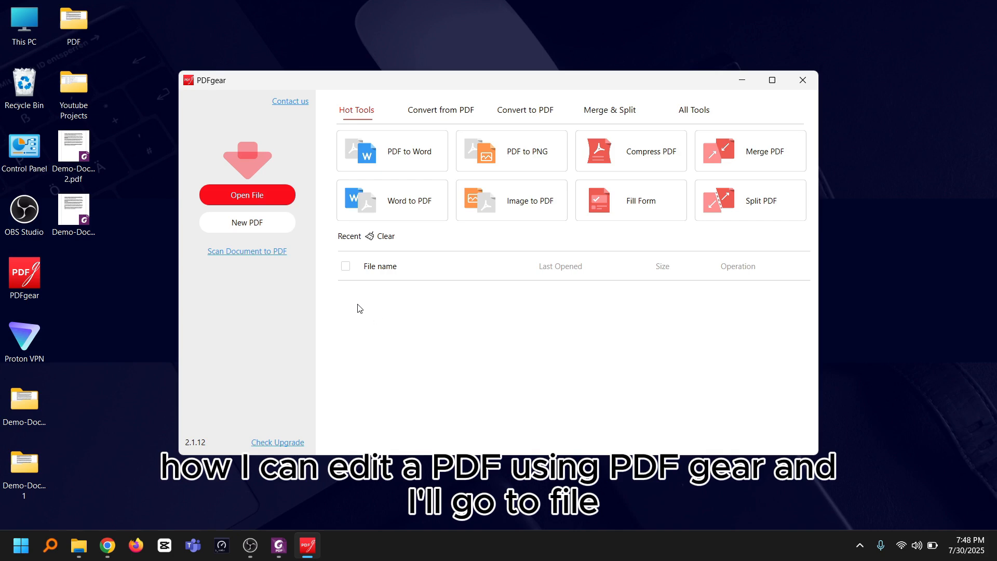
# Open Demo-Document_merge.pdf from the Desktop in the PDF editor.
pyautogui.click(244, 197)
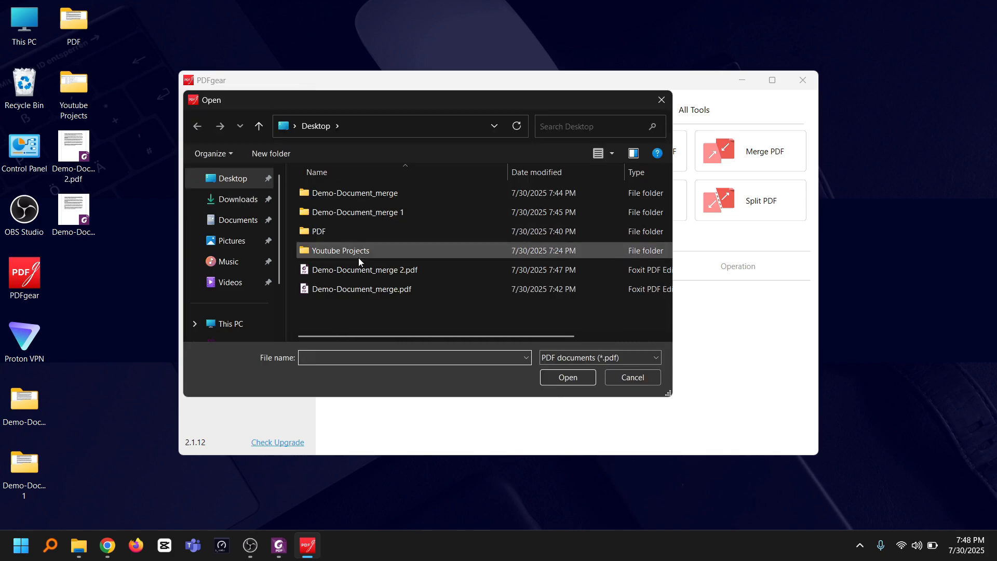
pyautogui.click(369, 286)
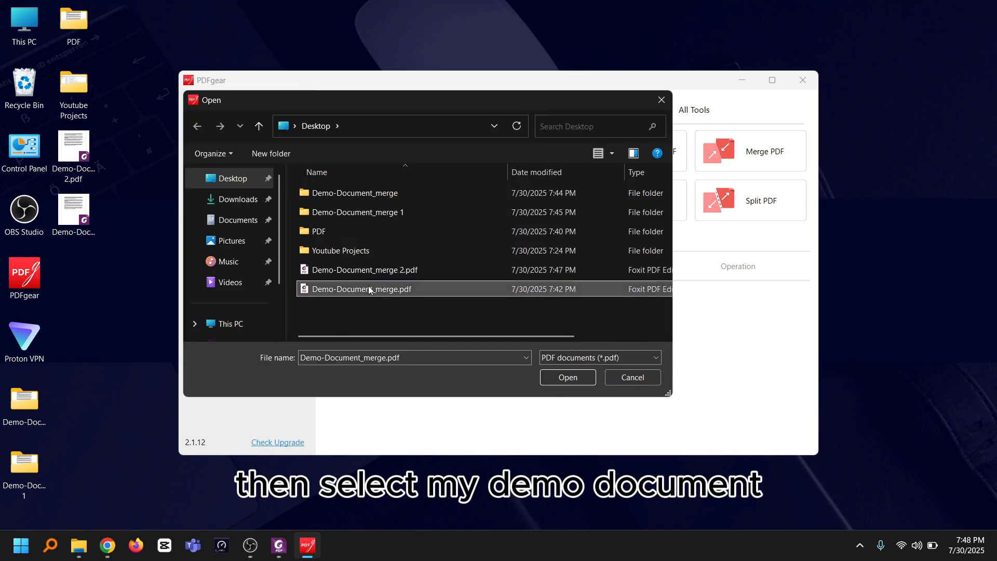
pyautogui.click(578, 380)
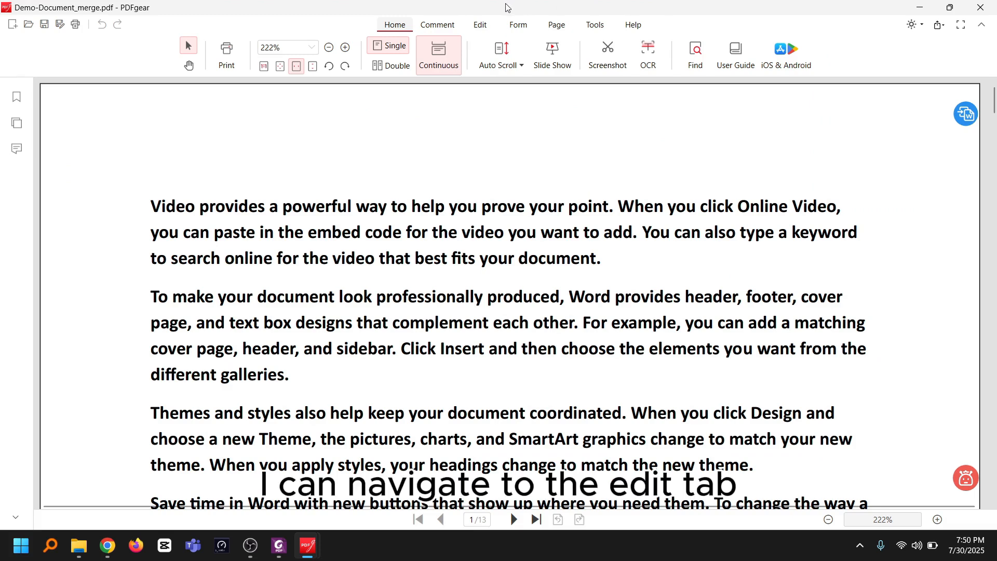
# Using Edit Text, delete the second paragraph's sentence beginning "Click Insert" and put the following "Themes and styles" text back together on its own line.
pyautogui.click(483, 25)
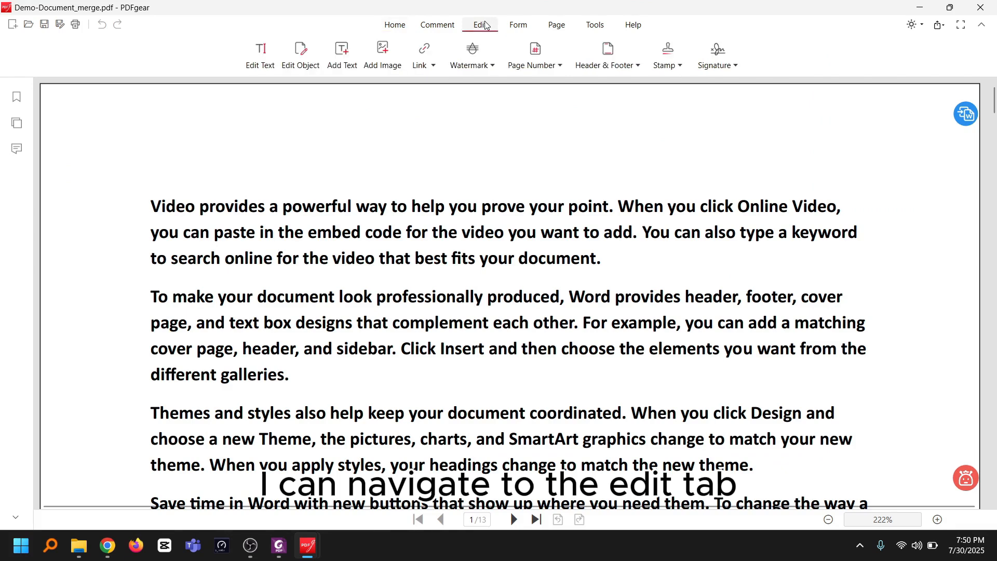
pyautogui.click(262, 52)
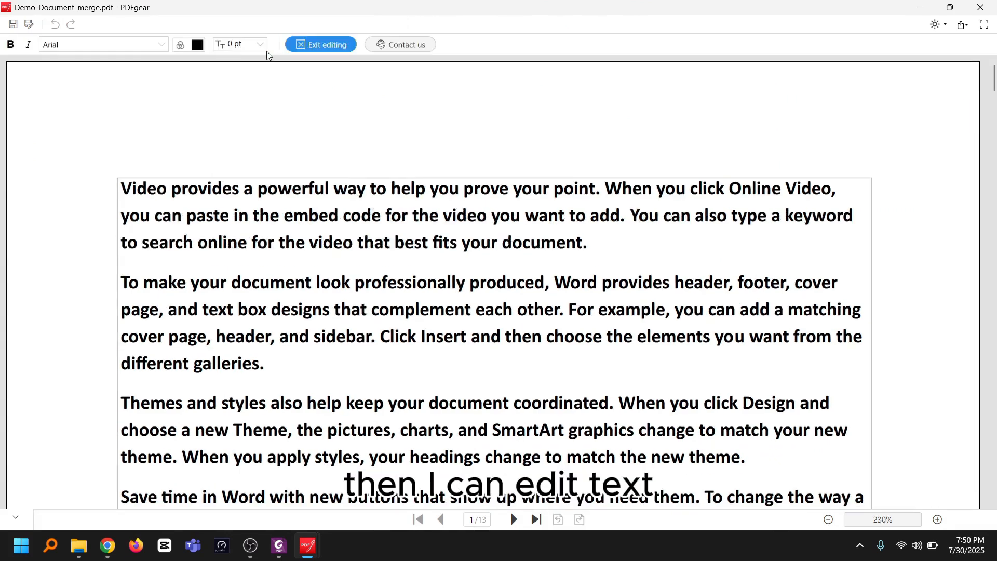
pyautogui.click(277, 368)
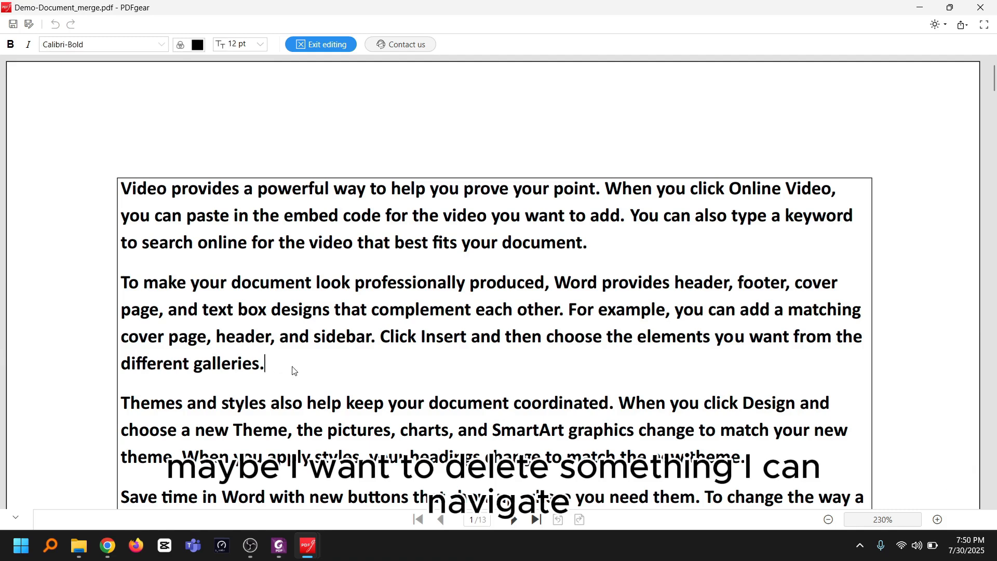
pyautogui.press('BackSpace')
pyautogui.press('BackSpace')
pyautogui.press('BackSpace')
pyautogui.press('BackSpace')
pyautogui.press('BackSpace')
pyautogui.press('BackSpace')
pyautogui.press('BackSpace')
pyautogui.press('BackSpace')
pyautogui.press('BackSpace')
pyautogui.press('BackSpace')
pyautogui.press('BackSpace')
pyautogui.press('BackSpace')
pyautogui.press('BackSpace')
pyautogui.press('BackSpace')
pyautogui.press('BackSpace')
pyautogui.press('BackSpace')
pyautogui.press('BackSpace')
pyautogui.press('BackSpace')
pyautogui.press('BackSpace')
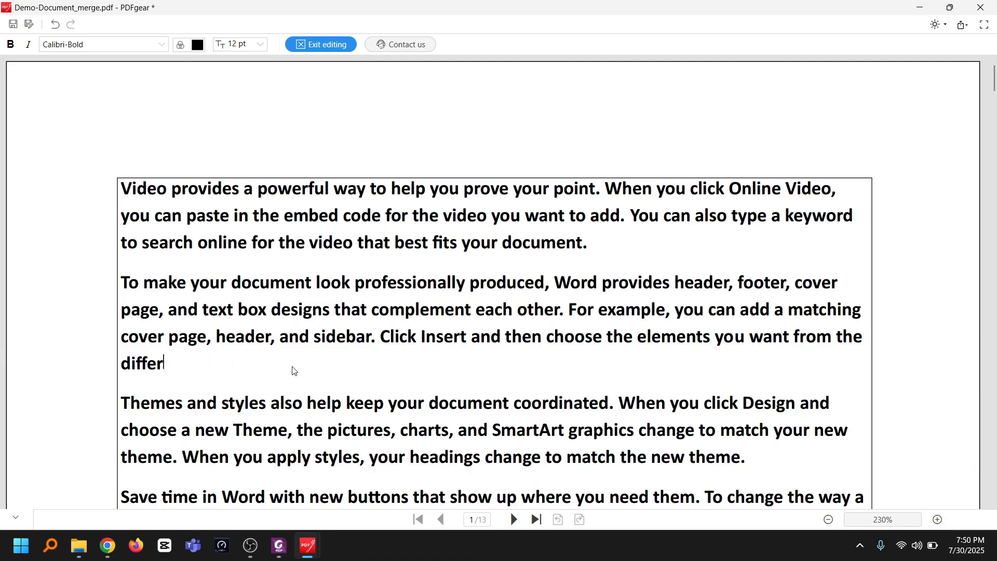
pyautogui.press('BackSpace')
pyautogui.press('BackSpace')
pyautogui.press('BackSpace')
pyautogui.press('BackSpace')
pyautogui.press('BackSpace')
pyautogui.press('BackSpace')
pyautogui.press('BackSpace')
pyautogui.press('BackSpace')
pyautogui.press('BackSpace')
pyautogui.press('BackSpace')
pyautogui.press('BackSpace')
pyautogui.press('BackSpace')
pyautogui.press('BackSpace')
pyautogui.press('BackSpace')
pyautogui.press('BackSpace')
pyautogui.press('BackSpace')
pyautogui.press('BackSpace')
pyautogui.press('BackSpace')
pyautogui.press('BackSpace')
pyautogui.press('BackSpace')
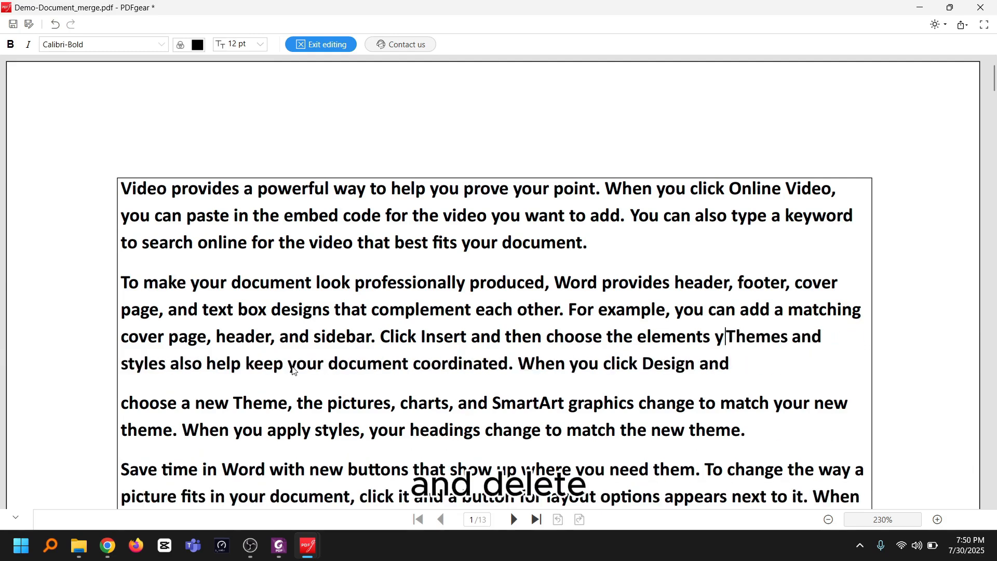
pyautogui.press('BackSpace')
pyautogui.press('BackSpace')
pyautogui.press('BackSpace')
pyautogui.press('BackSpace')
pyautogui.press('BackSpace')
pyautogui.press('BackSpace')
pyautogui.press('BackSpace')
pyautogui.press('BackSpace')
pyautogui.press('BackSpace')
pyautogui.press('BackSpace')
pyautogui.press('BackSpace')
pyautogui.press('BackSpace')
pyautogui.press('BackSpace')
pyautogui.press('BackSpace')
pyautogui.press('BackSpace')
pyautogui.press('BackSpace')
pyautogui.press('BackSpace')
pyautogui.press('BackSpace')
pyautogui.press('BackSpace')
pyautogui.press('BackSpace')
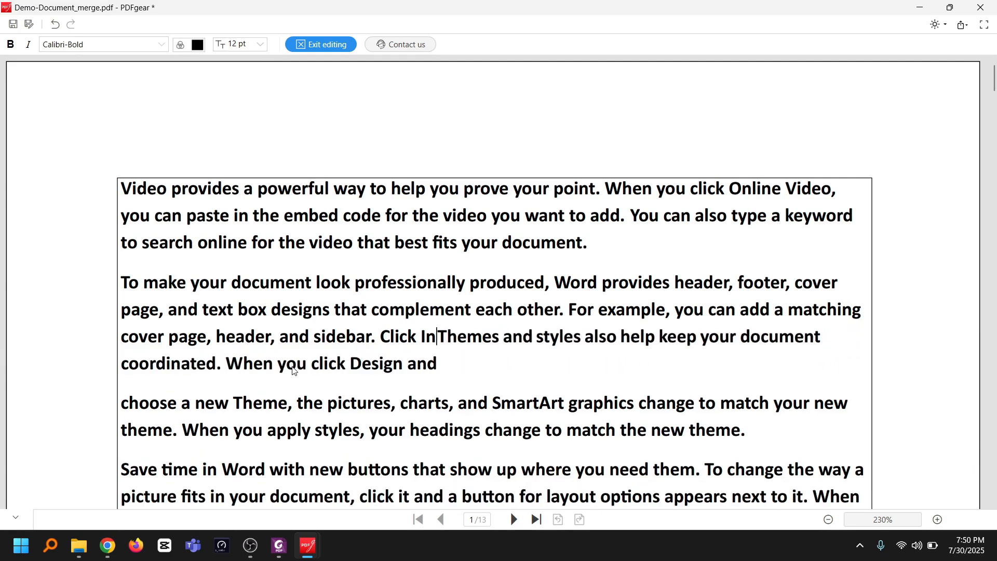
pyautogui.press('BackSpace')
pyautogui.press('BackSpace')
pyautogui.press('BackSpace')
pyautogui.press('BackSpace')
pyautogui.press('BackSpace')
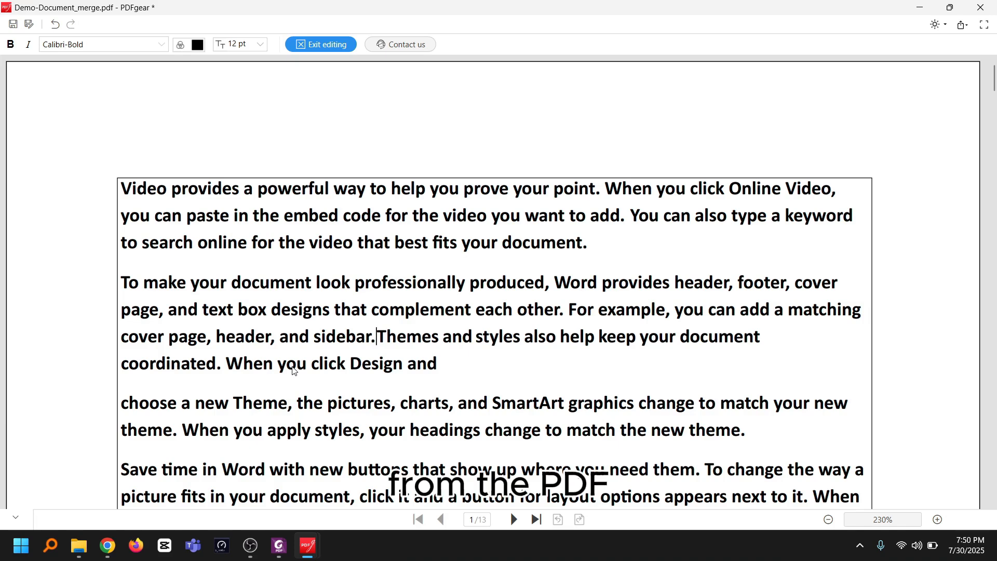
pyautogui.press('Return')
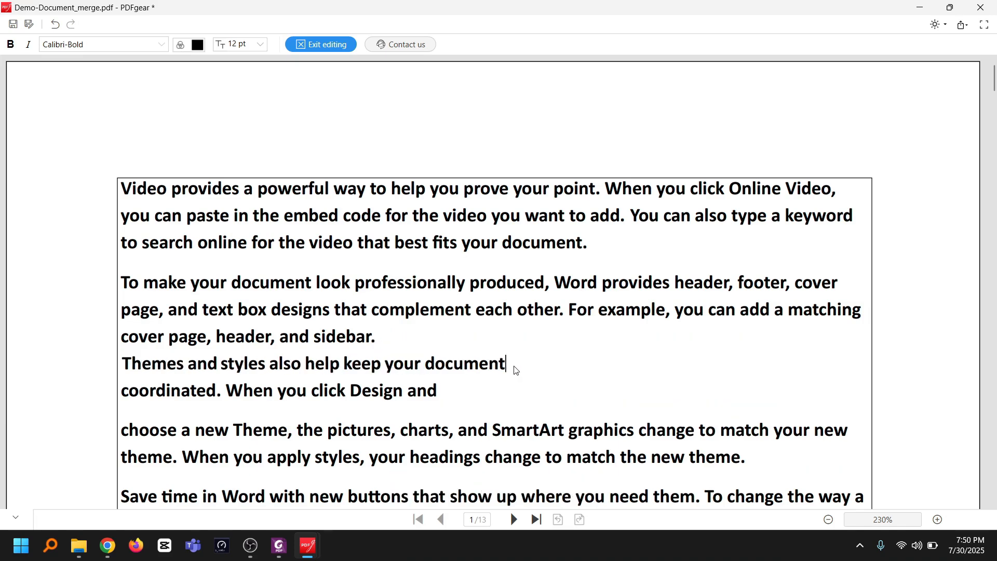
pyautogui.press('Delete')
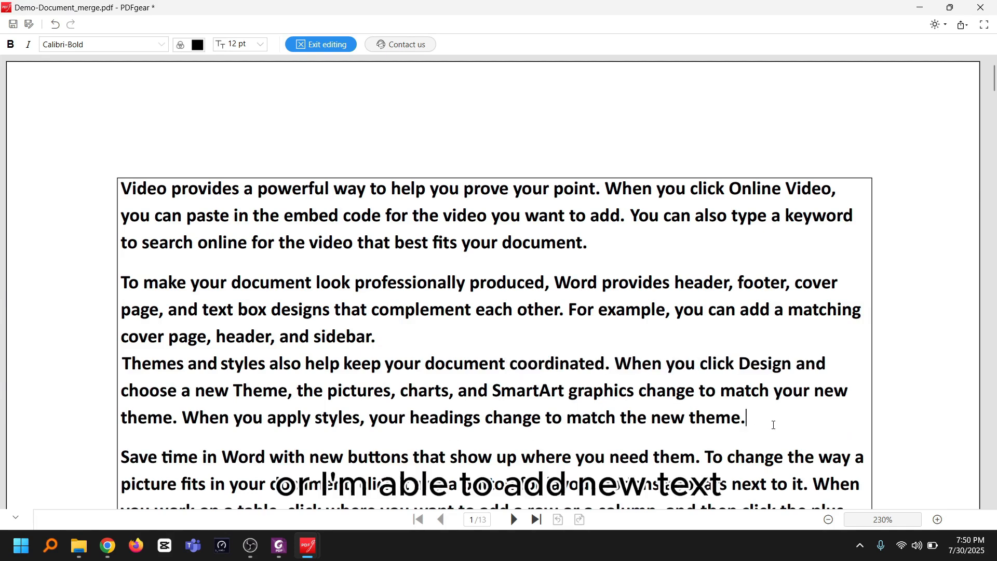
# Add the words "Add new text" at the end of the "Themes and styles" paragraph, after "match the new theme.".
pyautogui.write('Add')
pyautogui.write(' new')
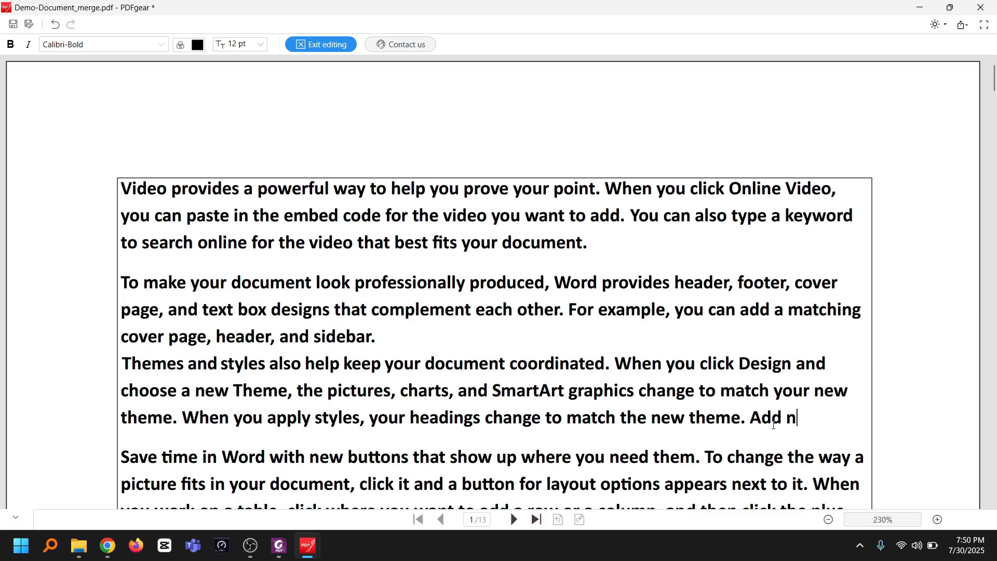
pyautogui.write(' tes')
pyautogui.press('BackSpace')
pyautogui.write('xt')
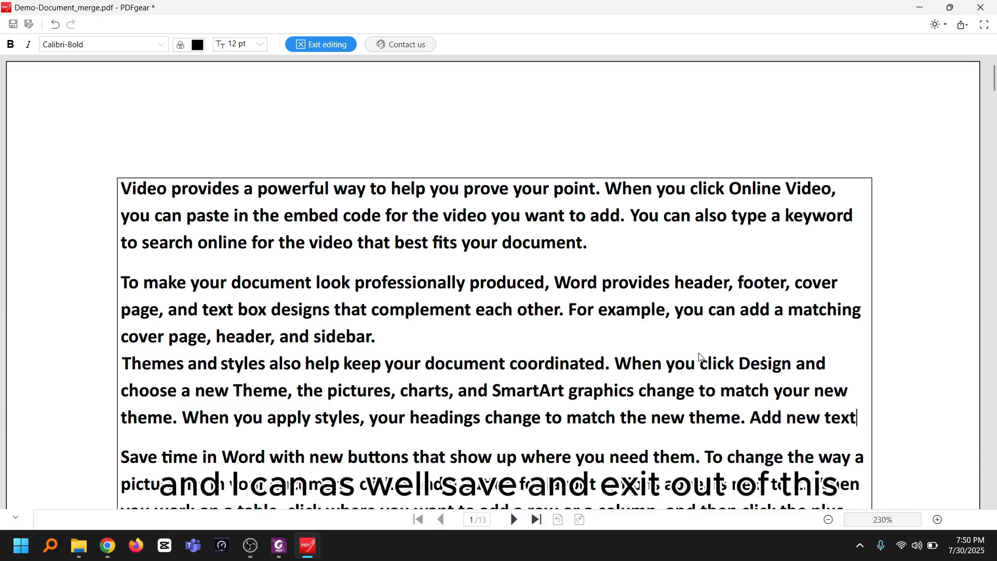
# Exit text editing with the changes kept and minimize the document window.
pyautogui.click(344, 46)
pyautogui.click(461, 284)
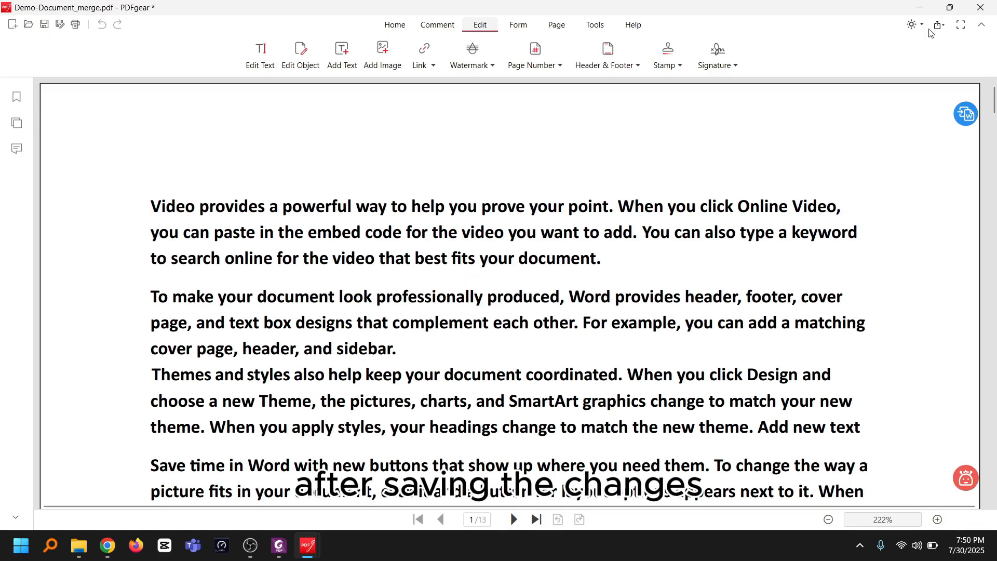
pyautogui.click(920, 8)
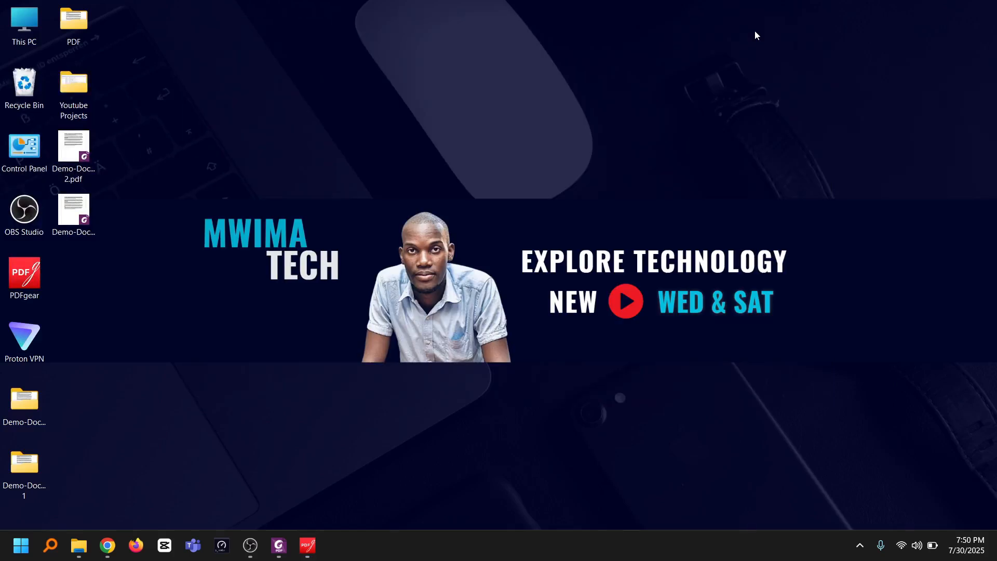